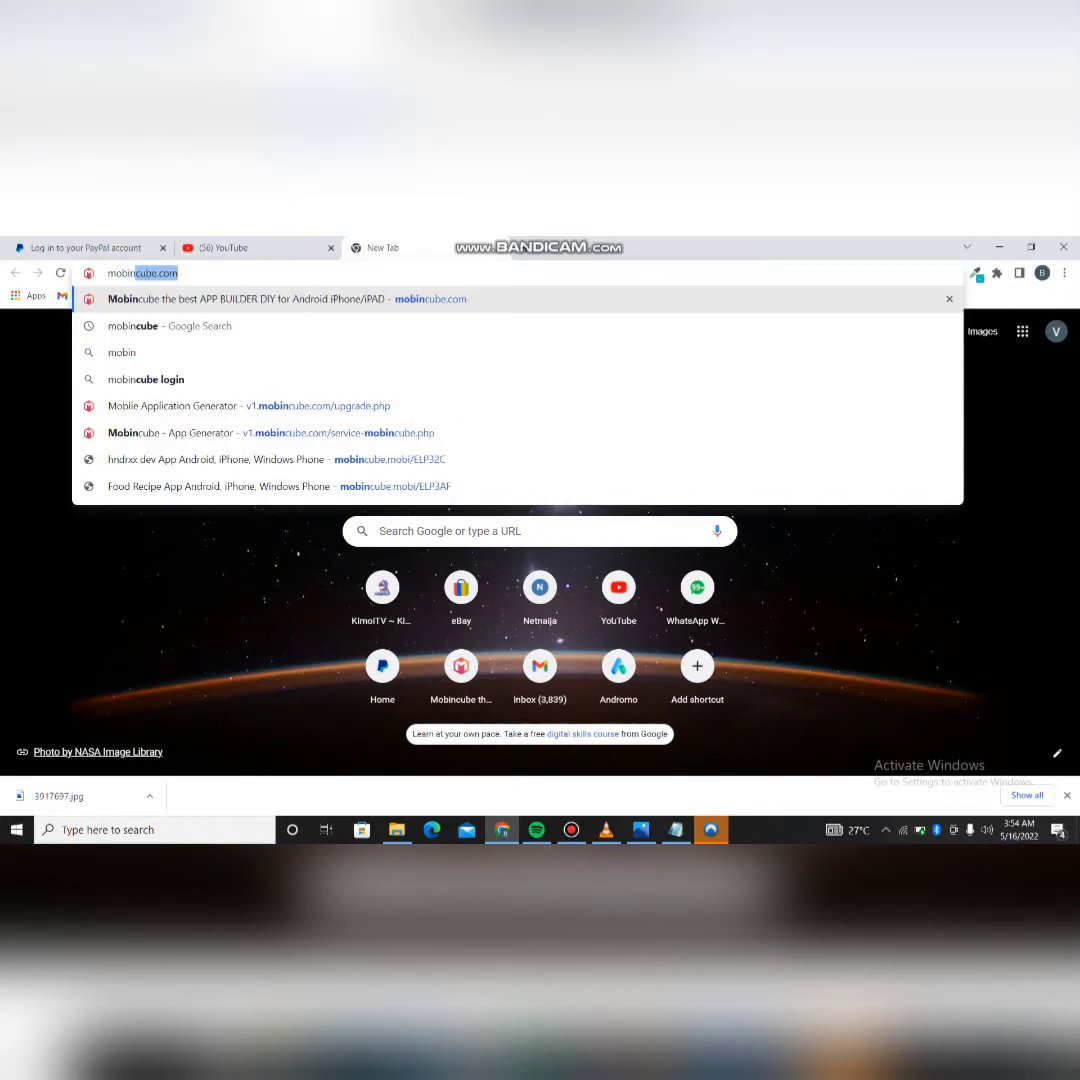
Step: Open mobincube.com, sign in with the saved account credentials and dismiss the browser's password check
key("Return")
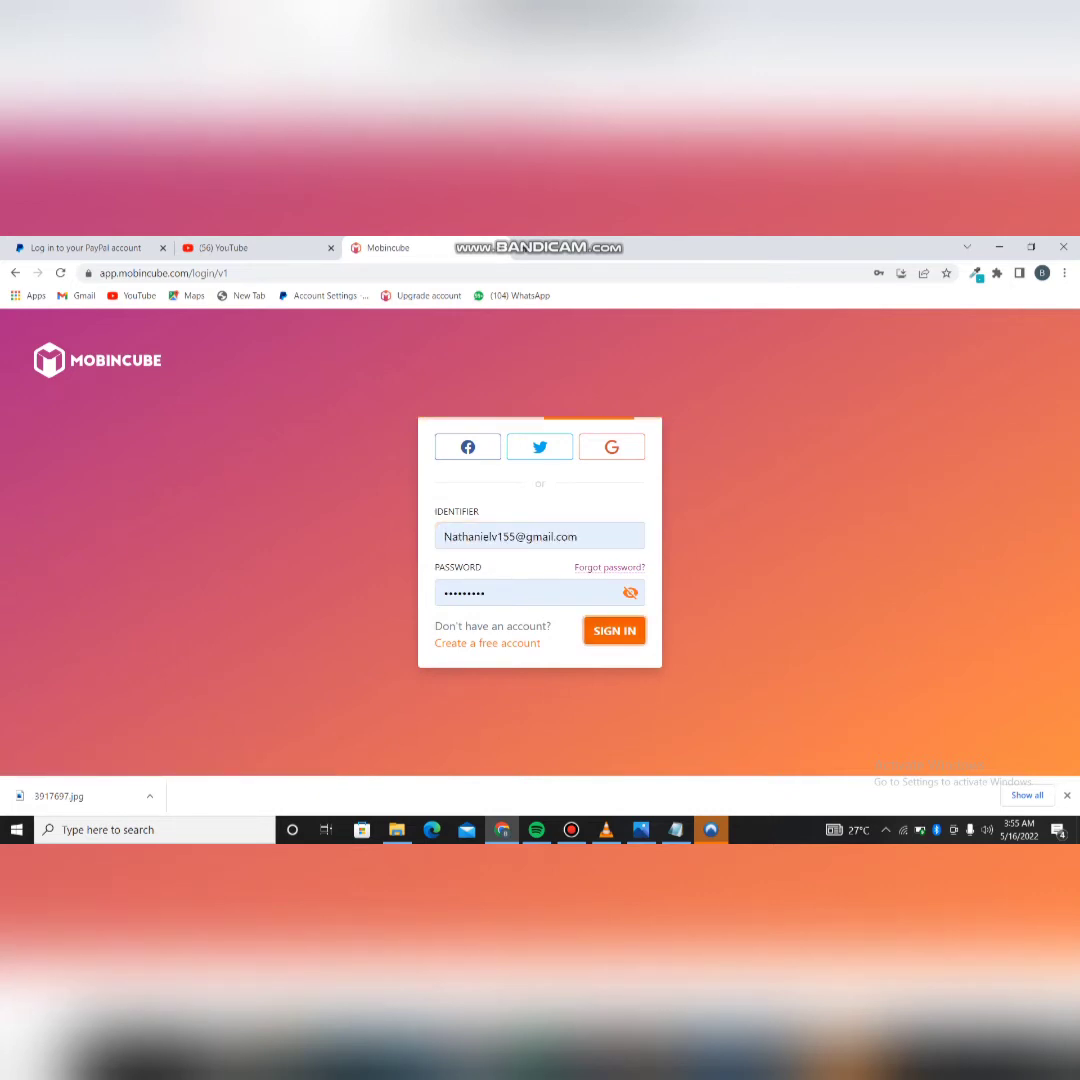
key("Return")
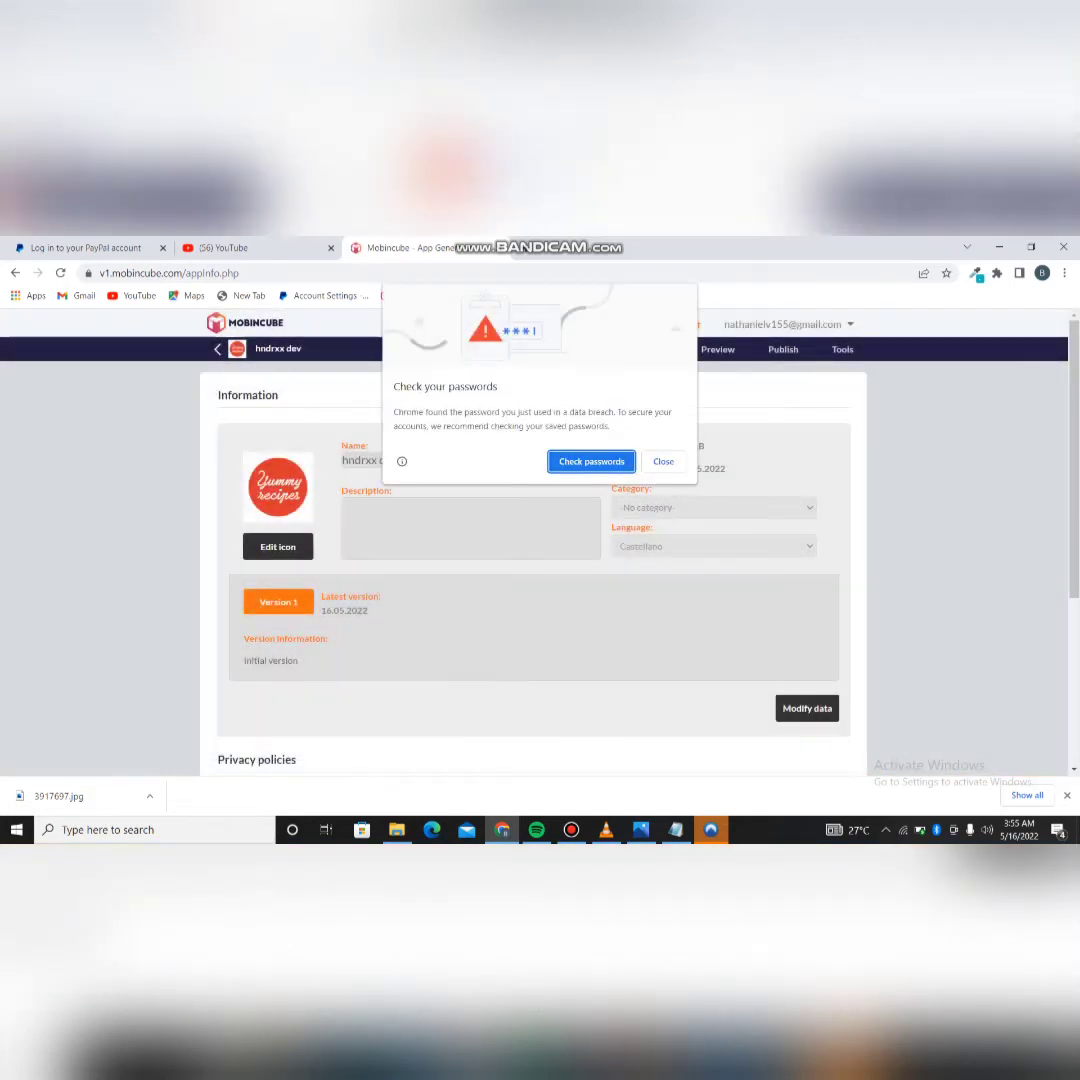
key("Escape")
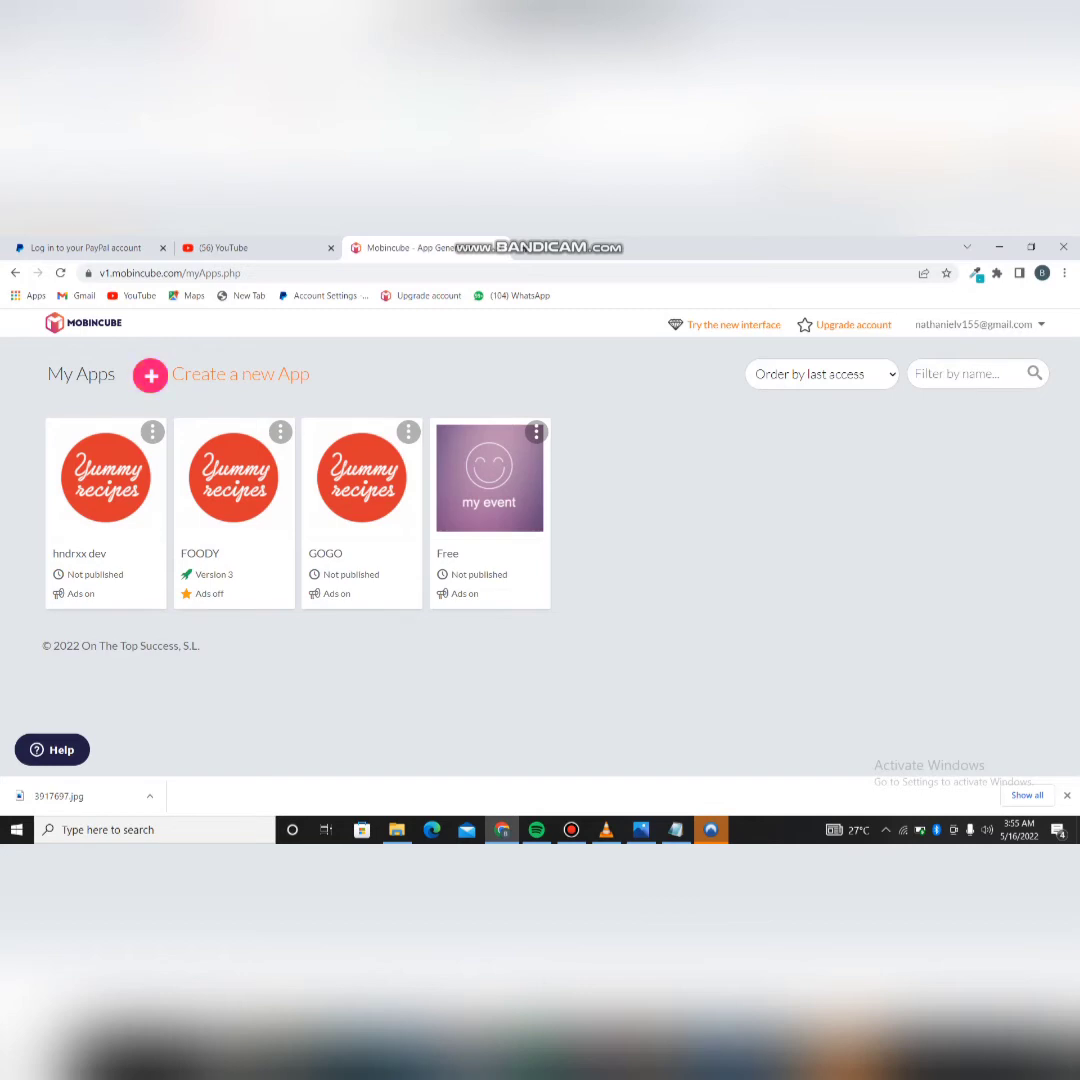
Step: Start a new app named Hndrxx and choose to build it from a template
left_click(150, 374)
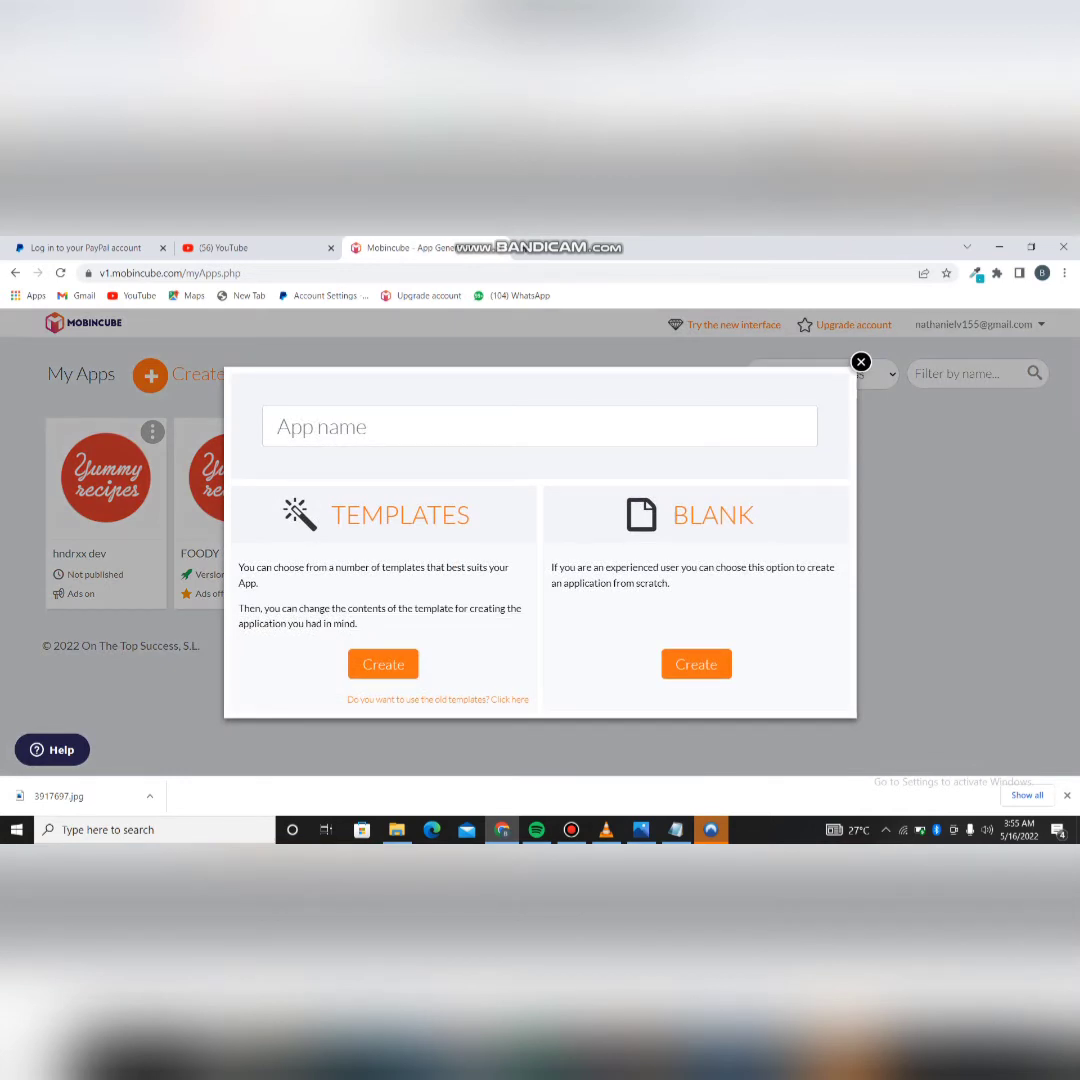
type("Hndrxx")
key("Tab")
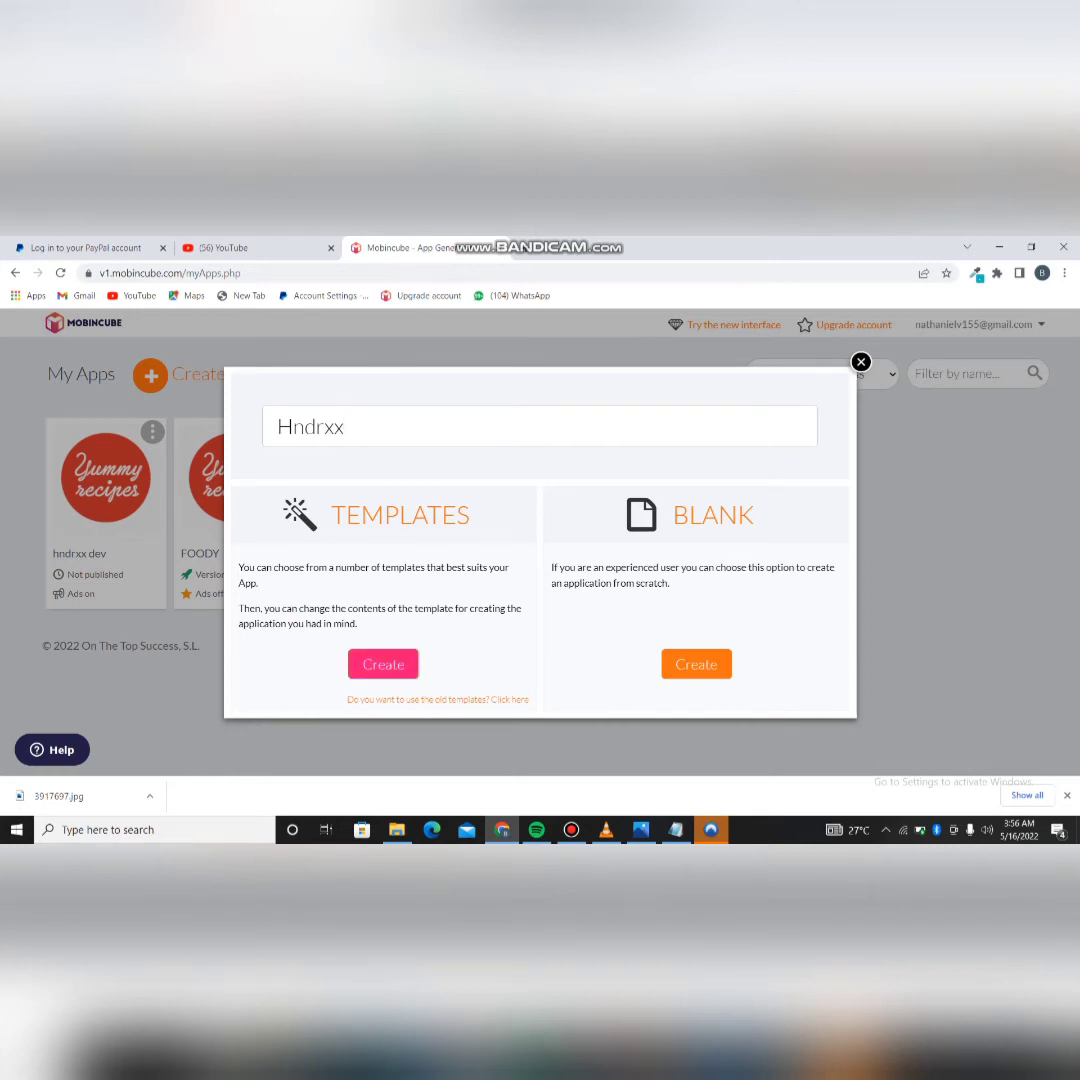
key("Return")
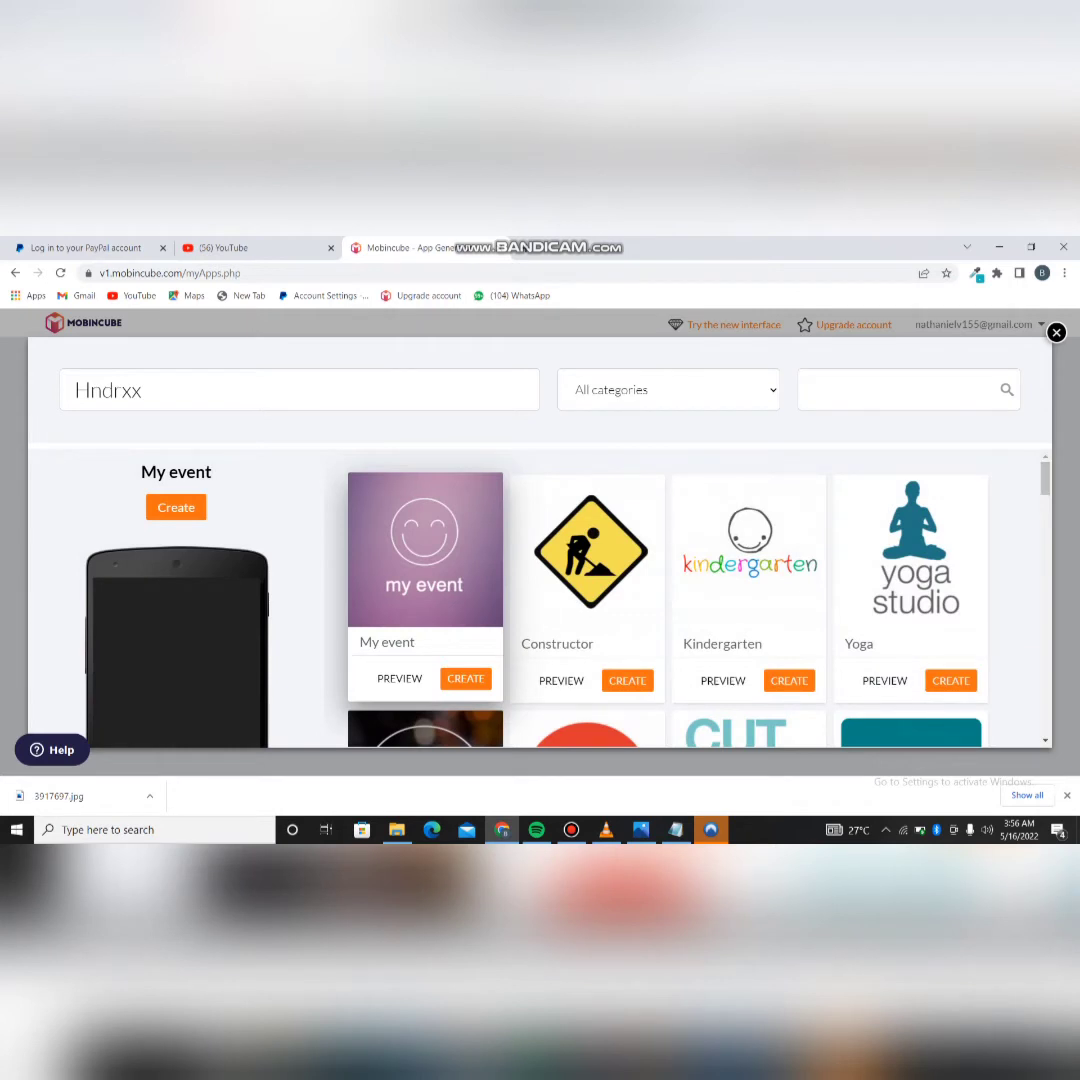
Step: Look through the app templates offered in the gallery across all categories
scroll(690, 600, "down", 1)
scroll(690, 600, "down", 1)
scroll(690, 600, "down", 1)
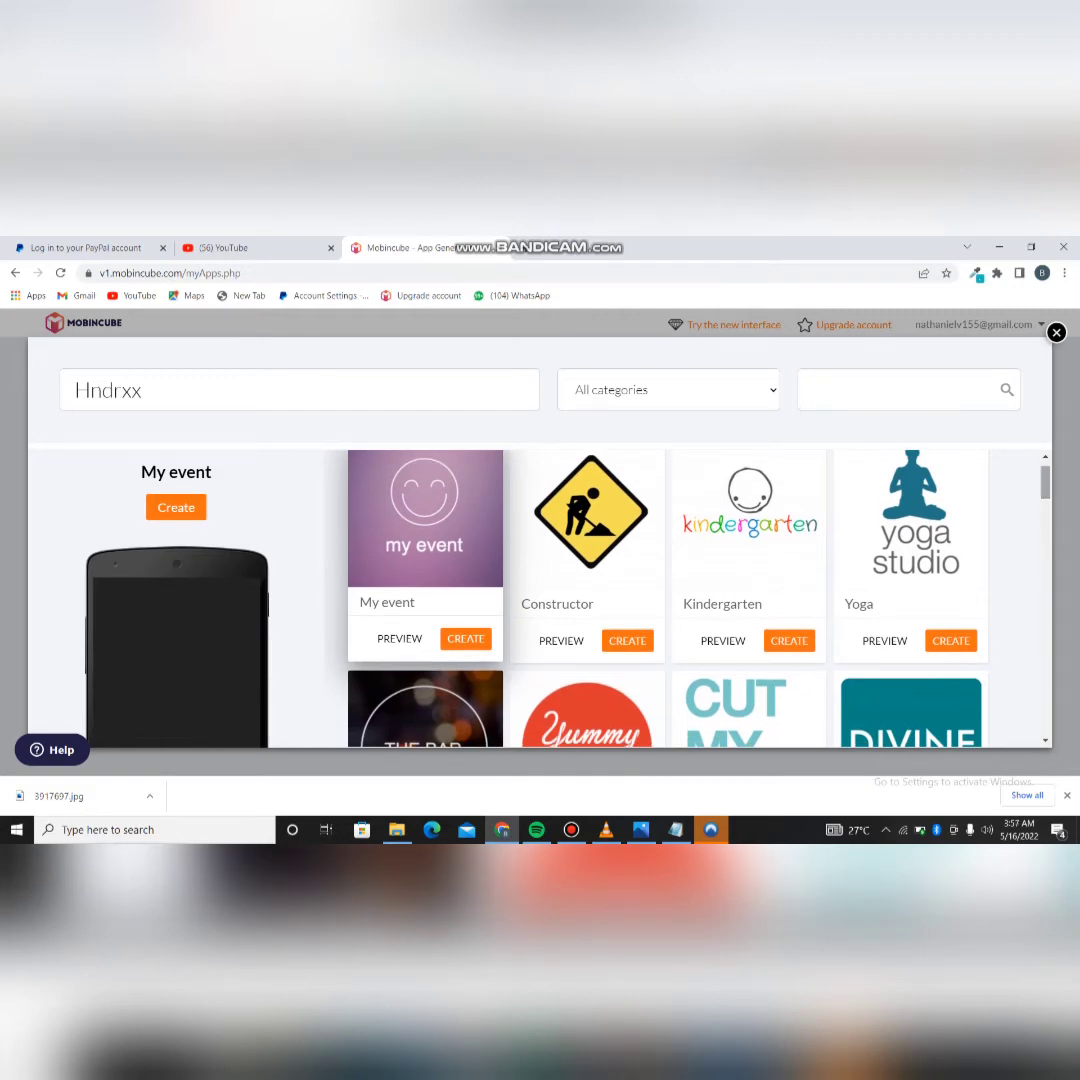
scroll(690, 600, "down", 3)
scroll(690, 600, "up", 2)
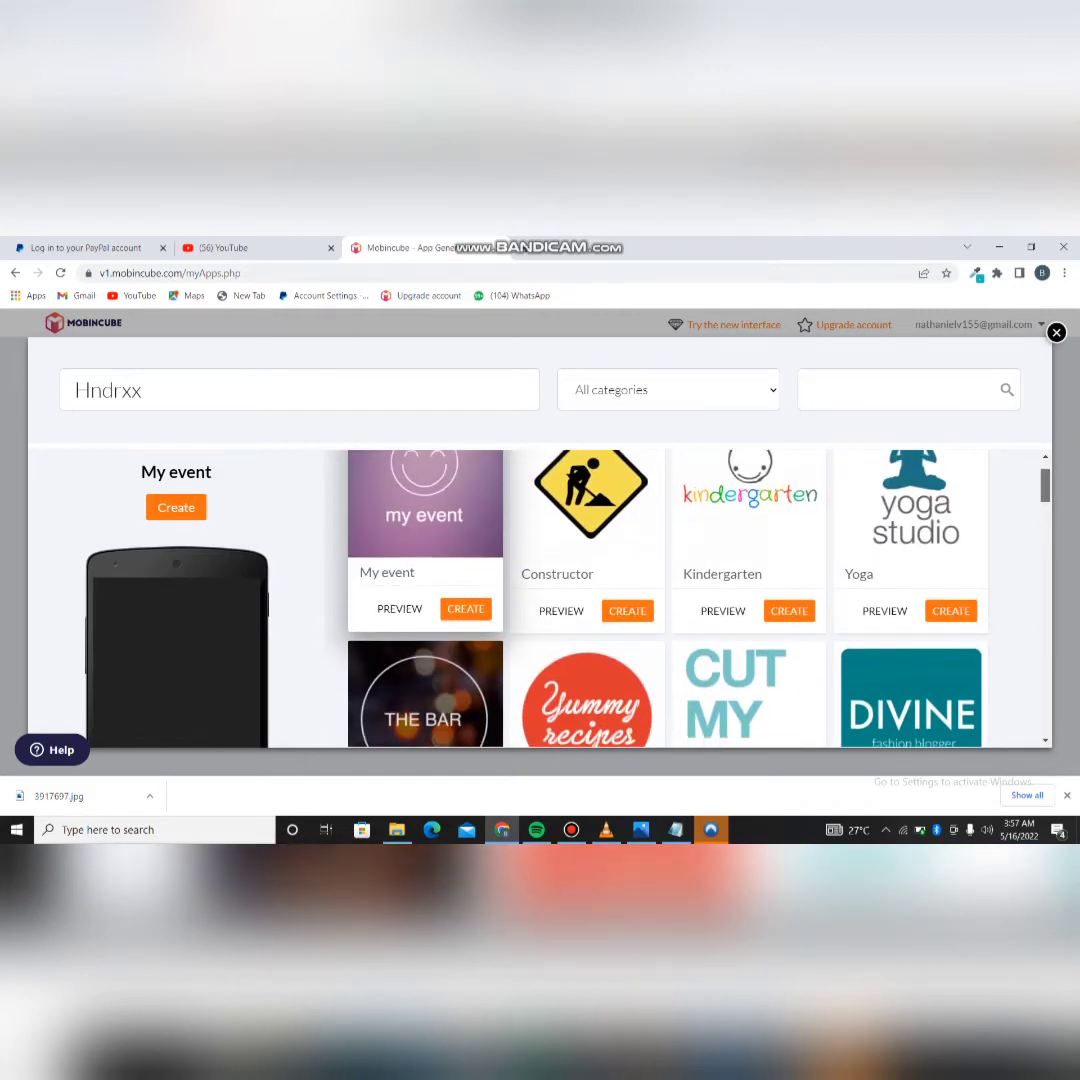
scroll(690, 600, "down", 3)
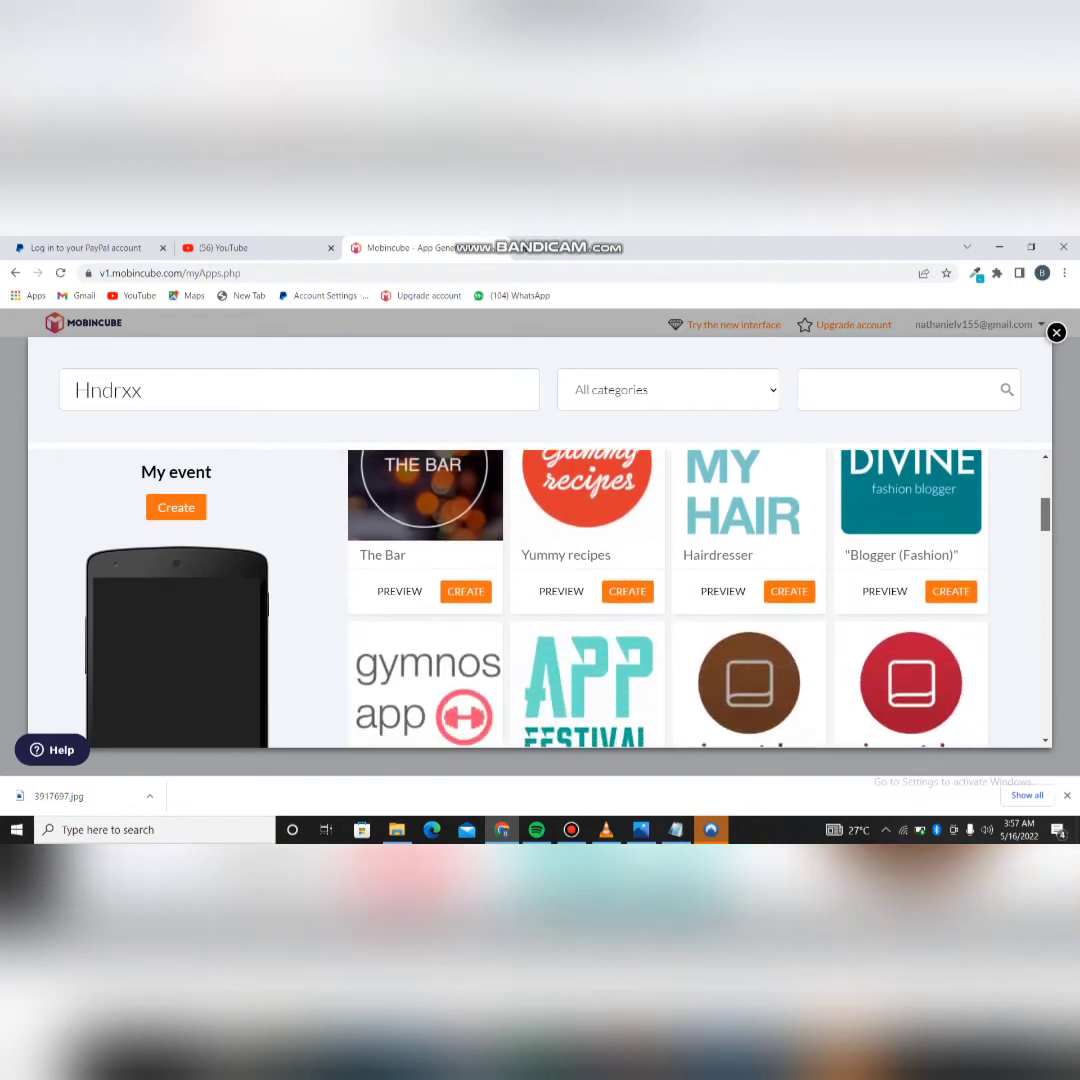
scroll(690, 600, "down", 3)
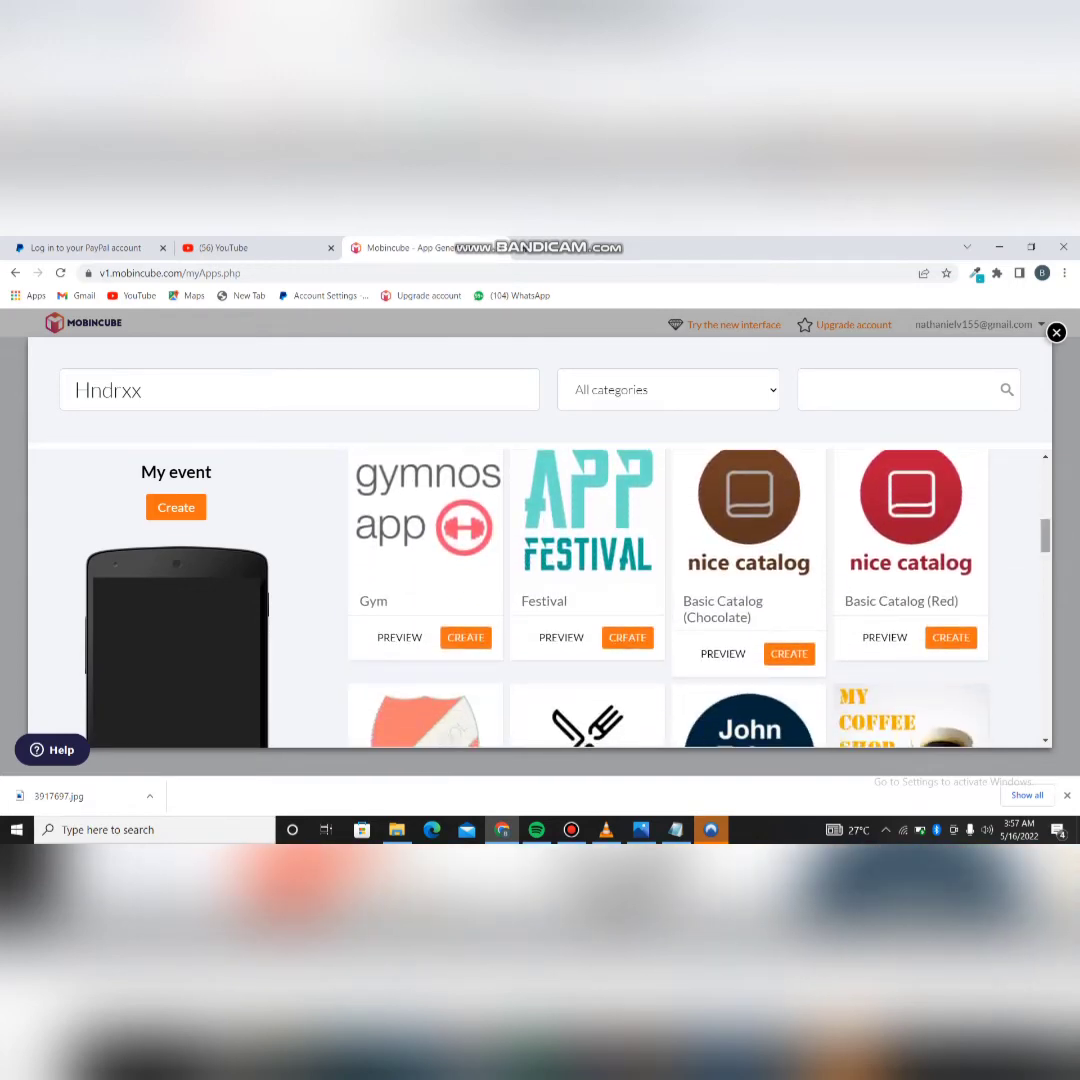
scroll(690, 600, "down", 3)
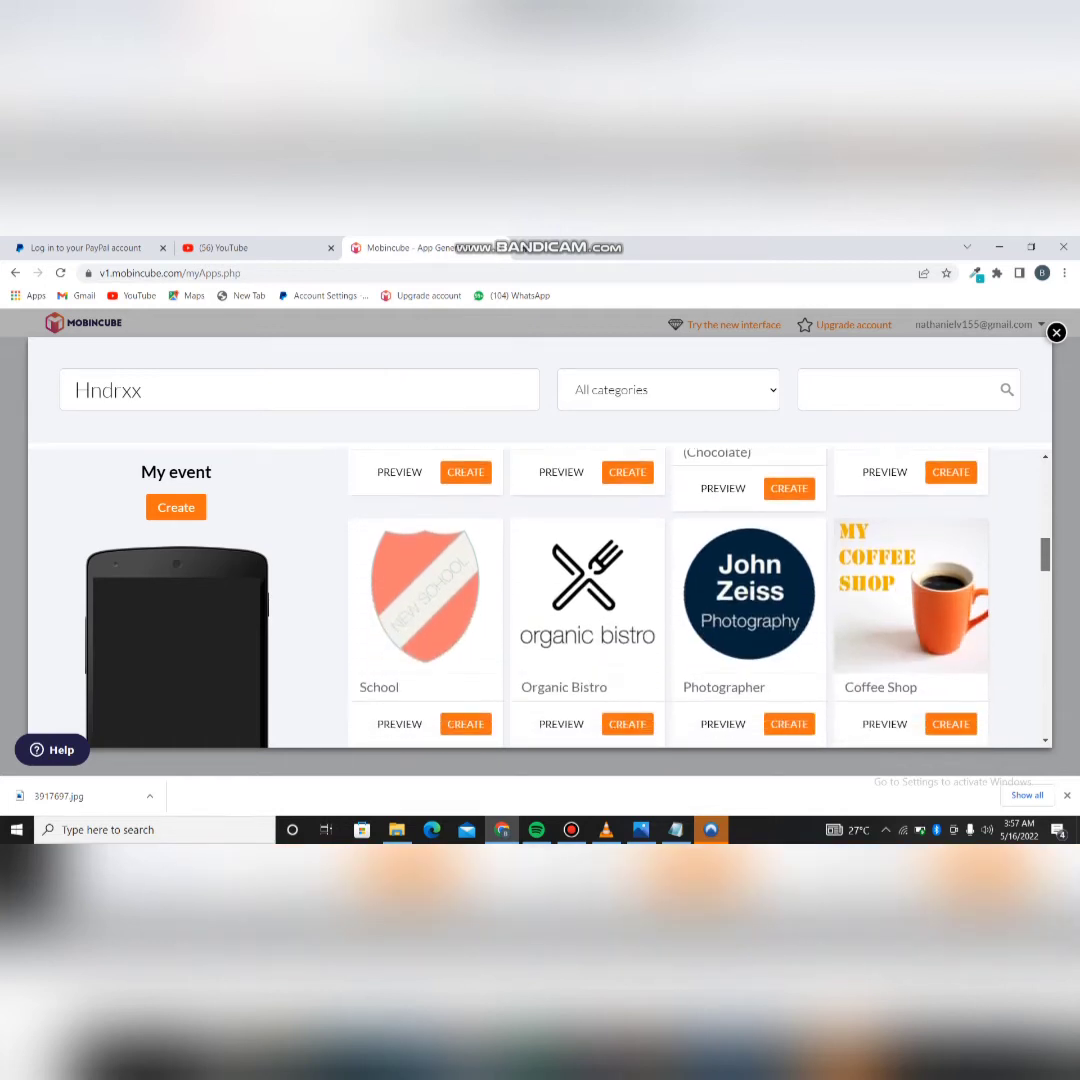
scroll(668, 595, "down", 1)
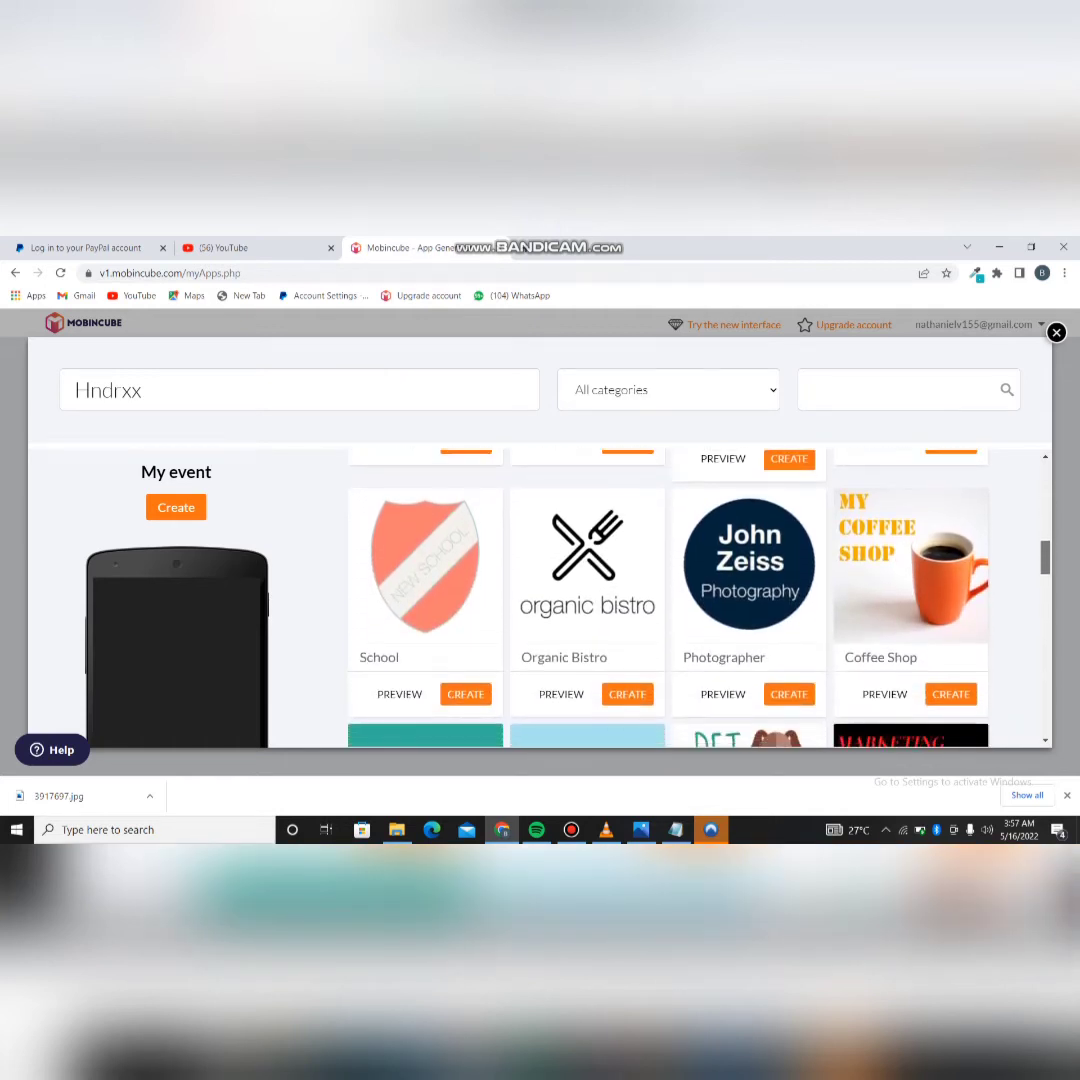
scroll(668, 595, "down", 2)
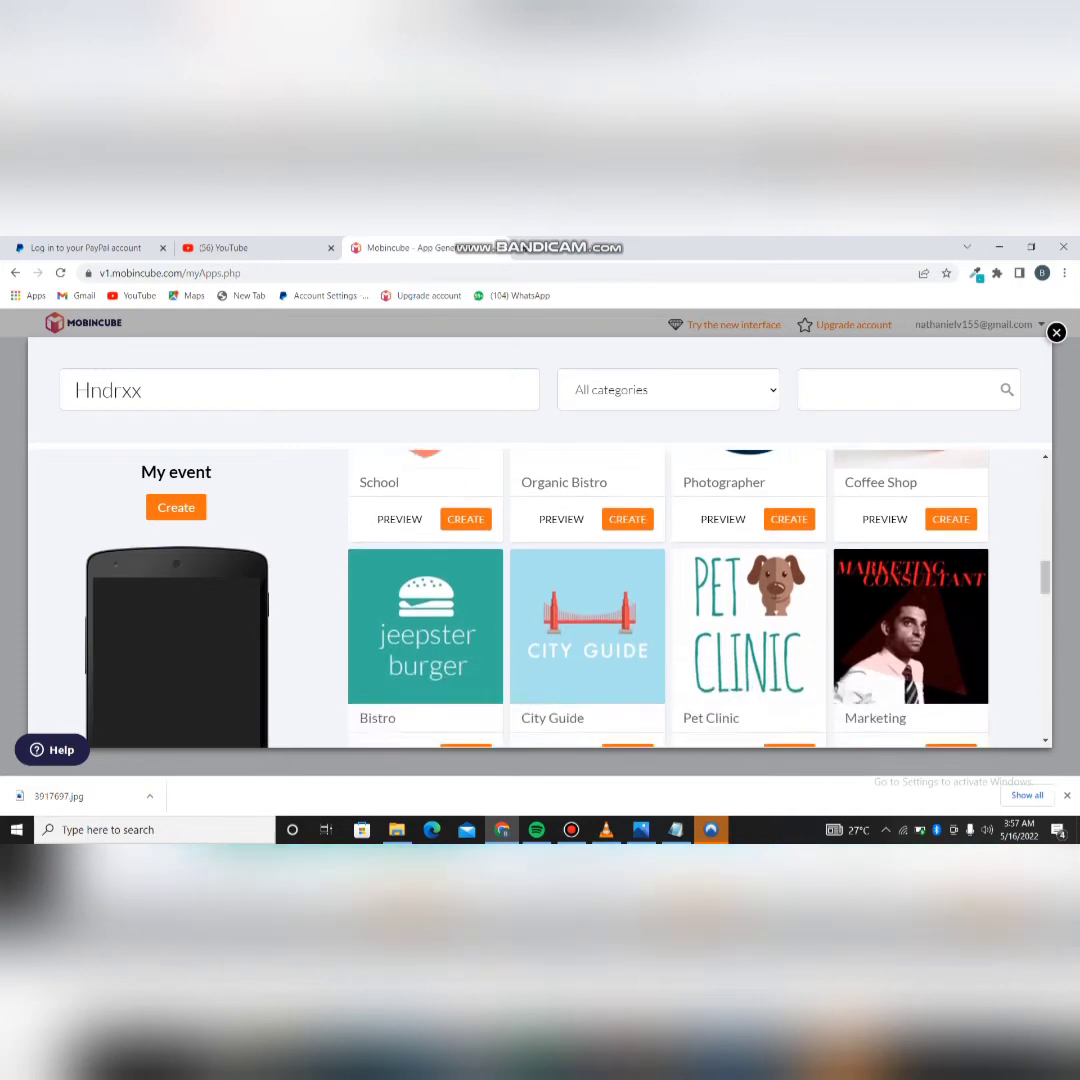
scroll(668, 595, "down", 3)
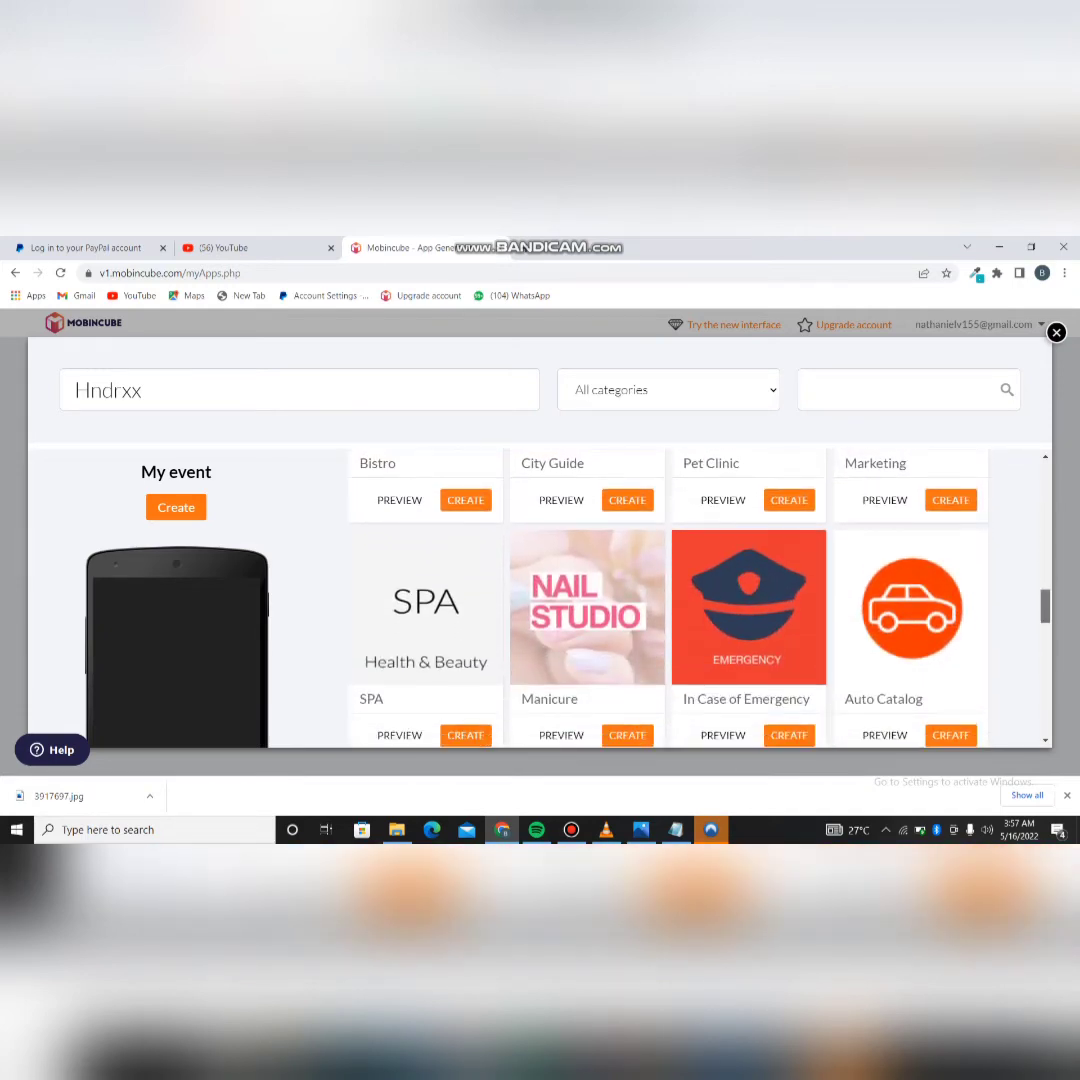
scroll(668, 595, "down", 3)
scroll(668, 595, "down", 2)
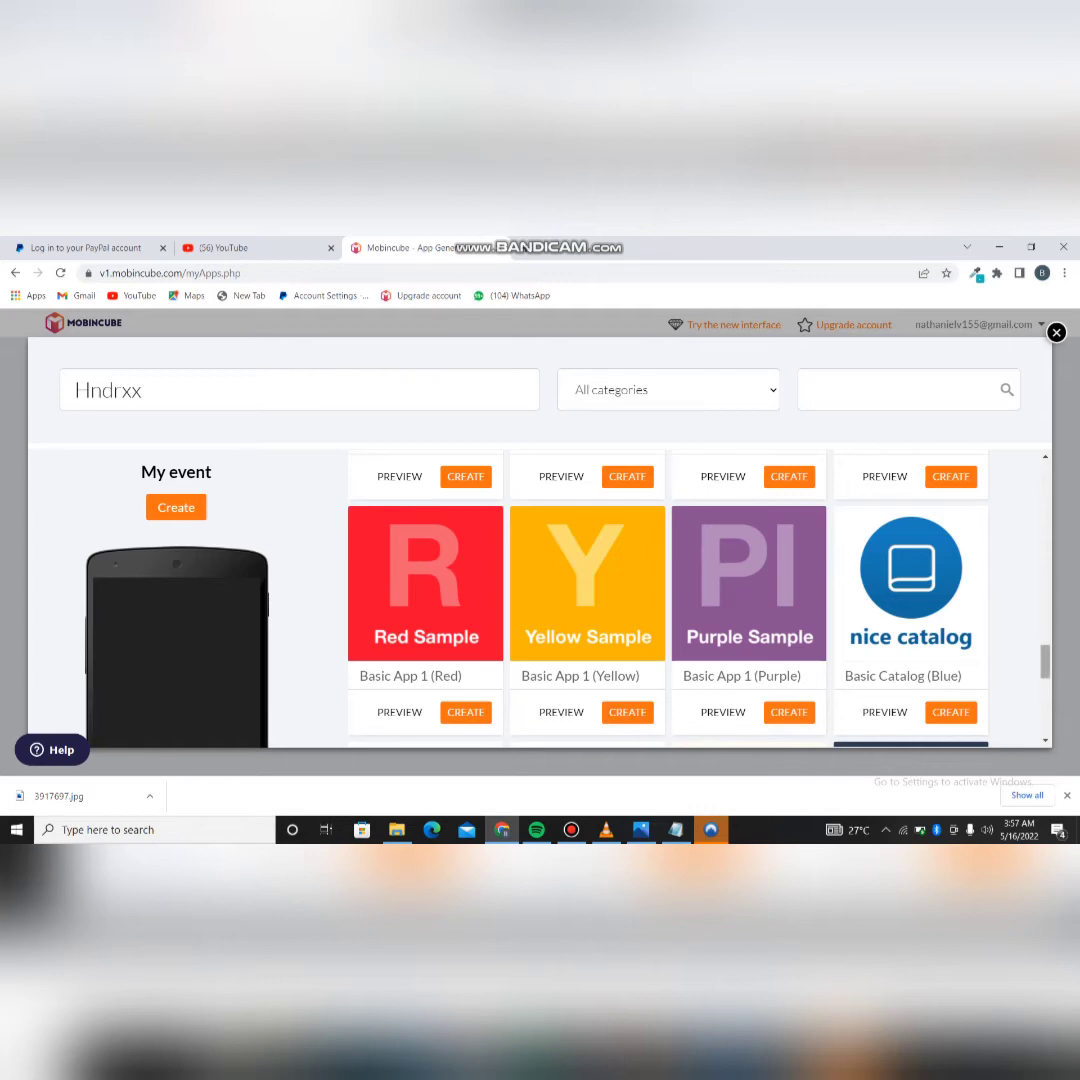
Step: Create the Hndrxx app from the School template and open its Introduction splash screen for editing
scroll(668, 595, "up", 5)
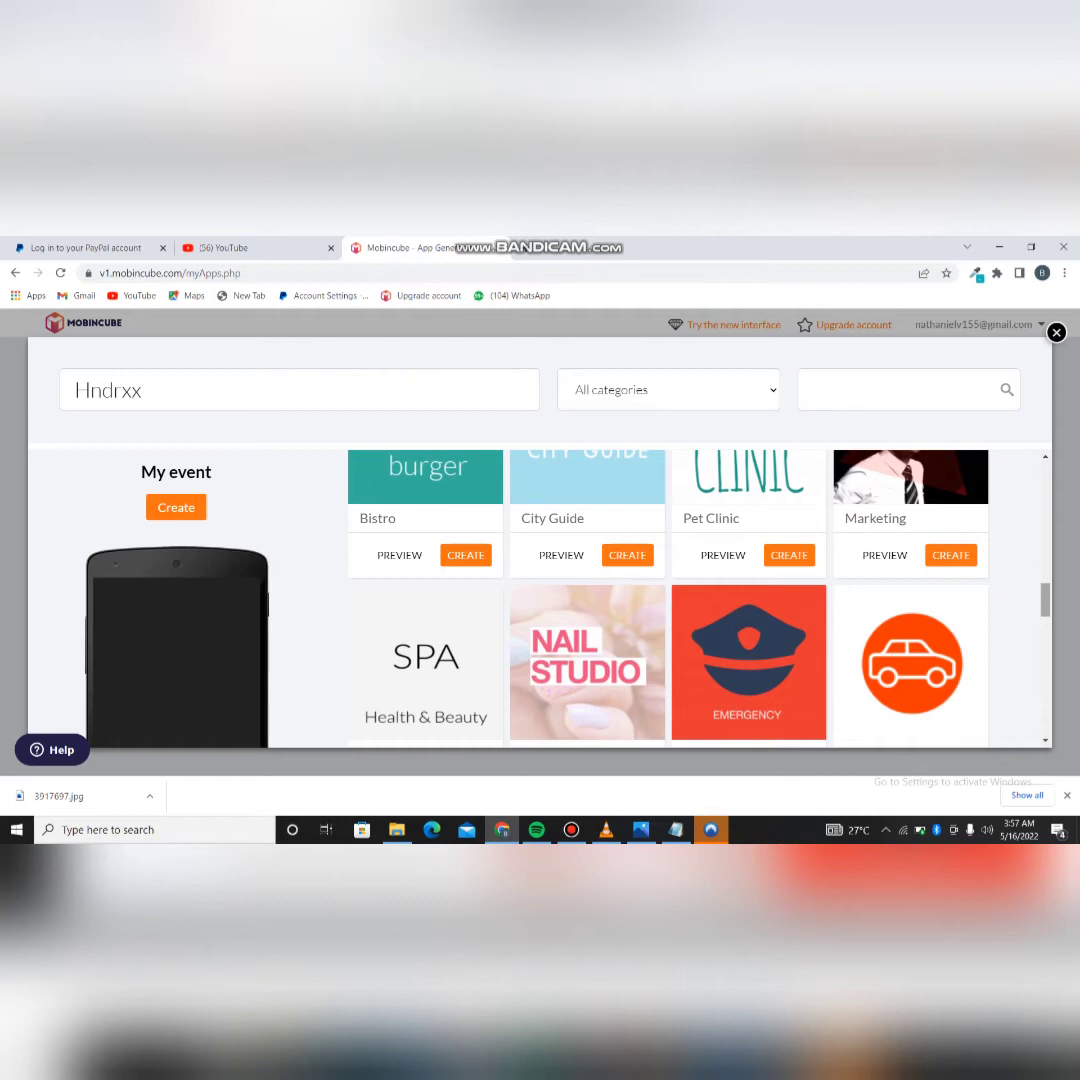
scroll(668, 598, "up", 10)
scroll(668, 598, "up", 2)
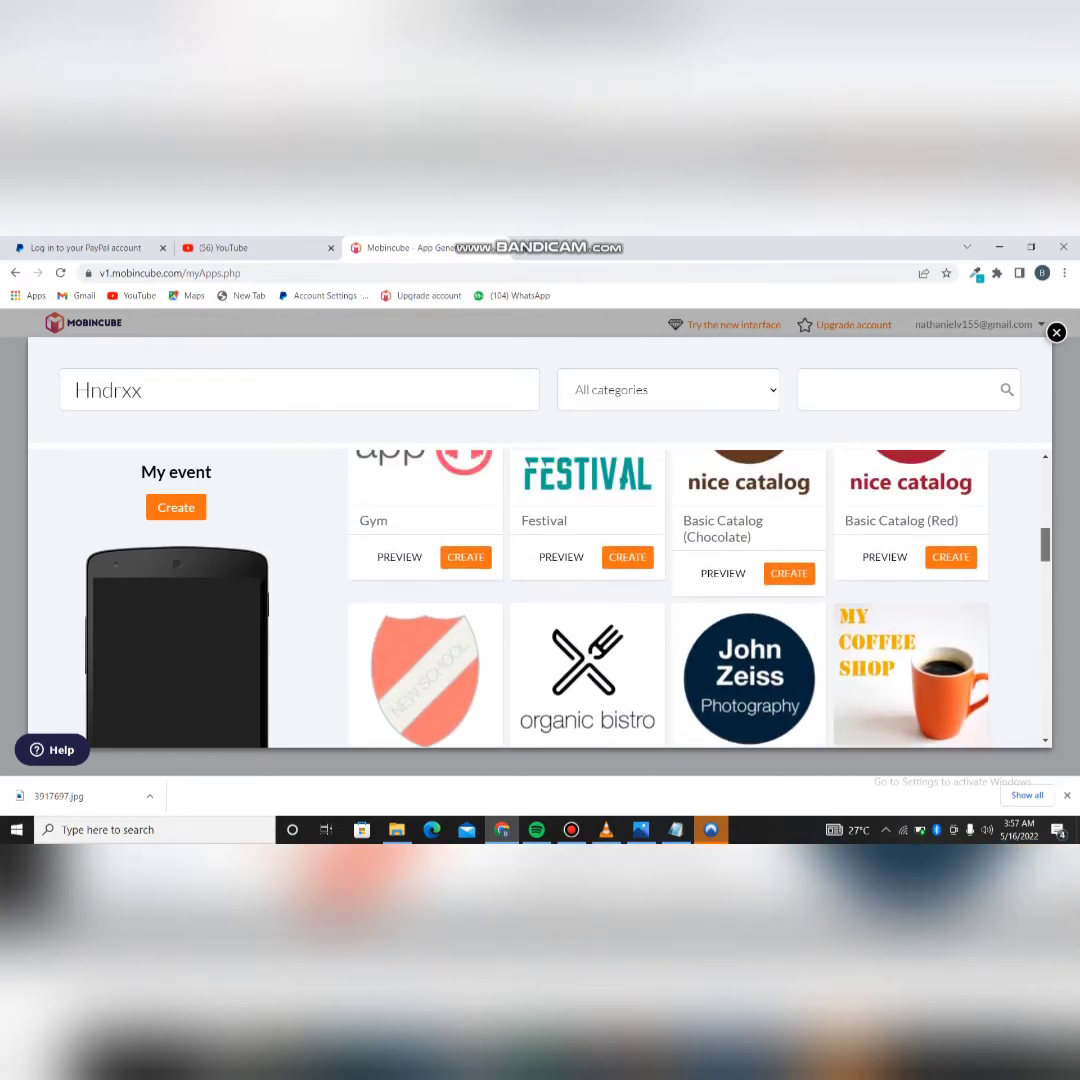
scroll(668, 598, "down", 3)
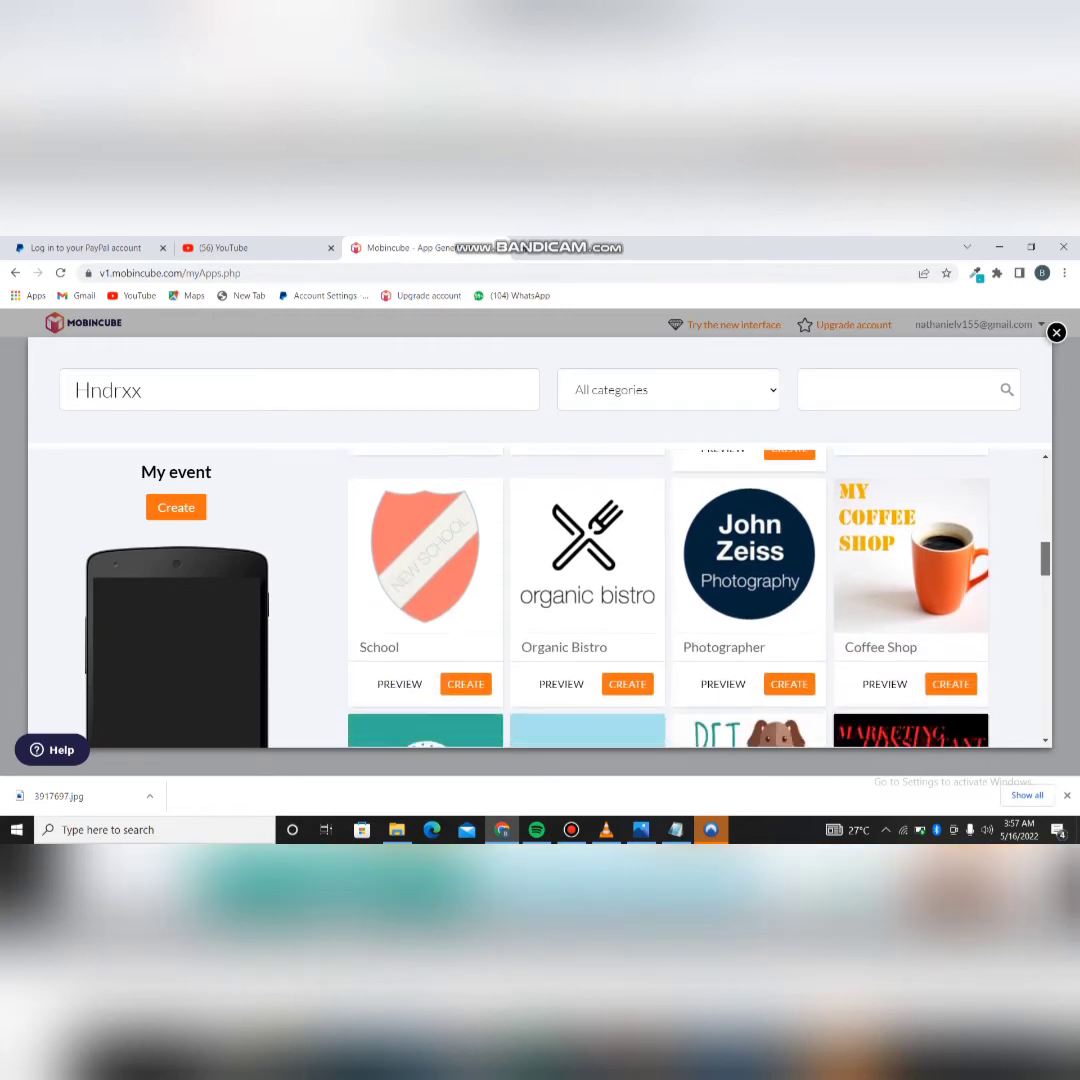
scroll(668, 598, "down", 2)
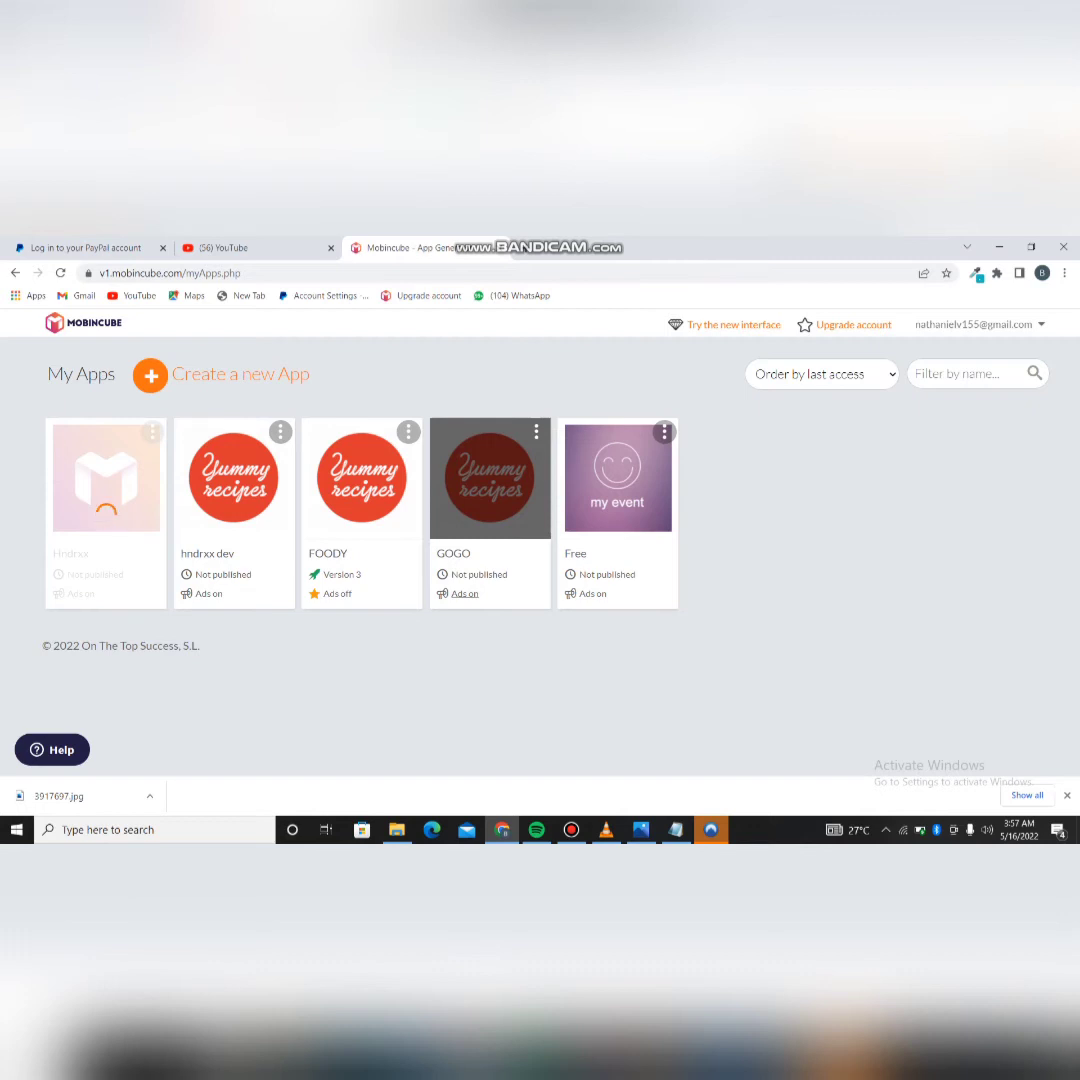
key("F5")
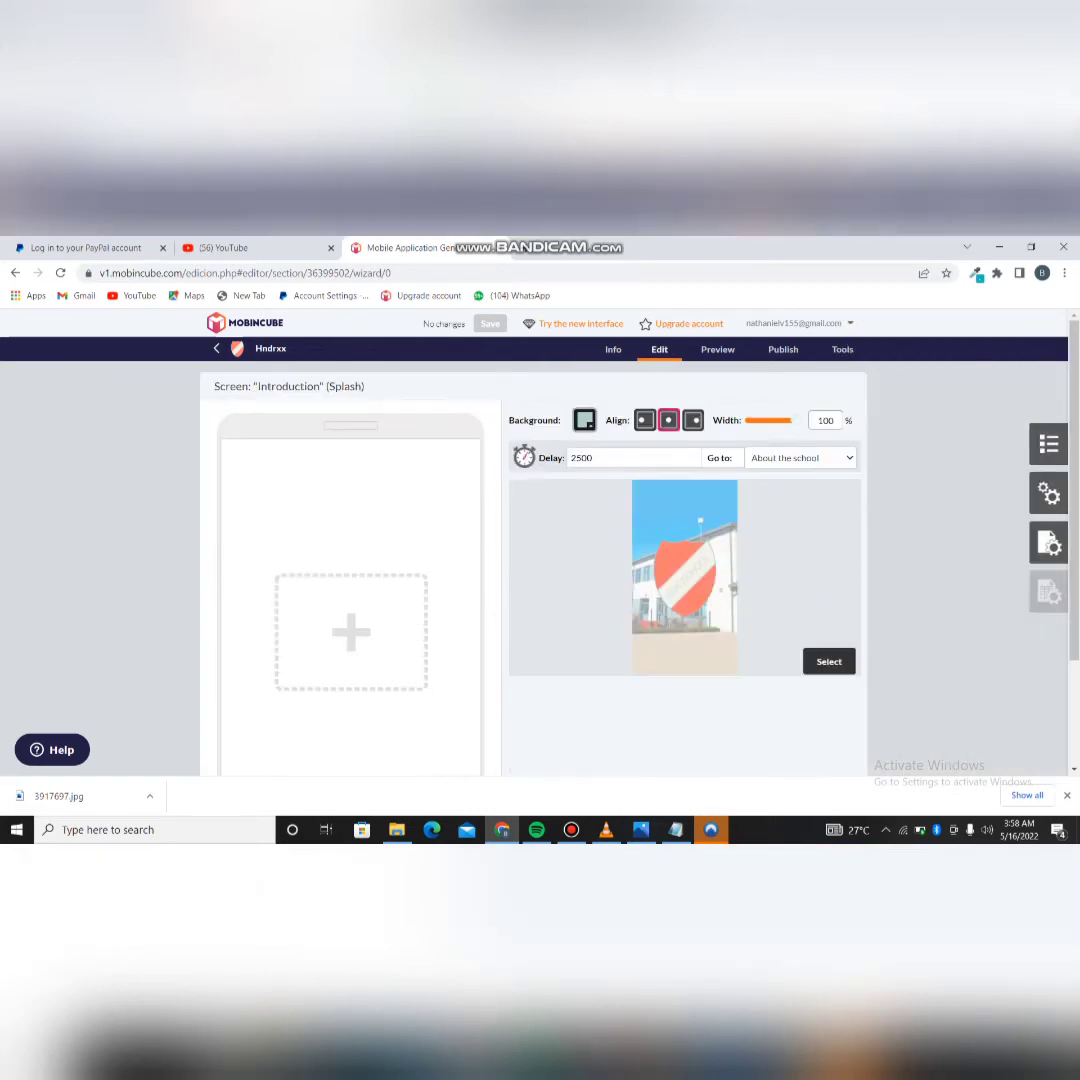
scroll(540, 550, "down", 1)
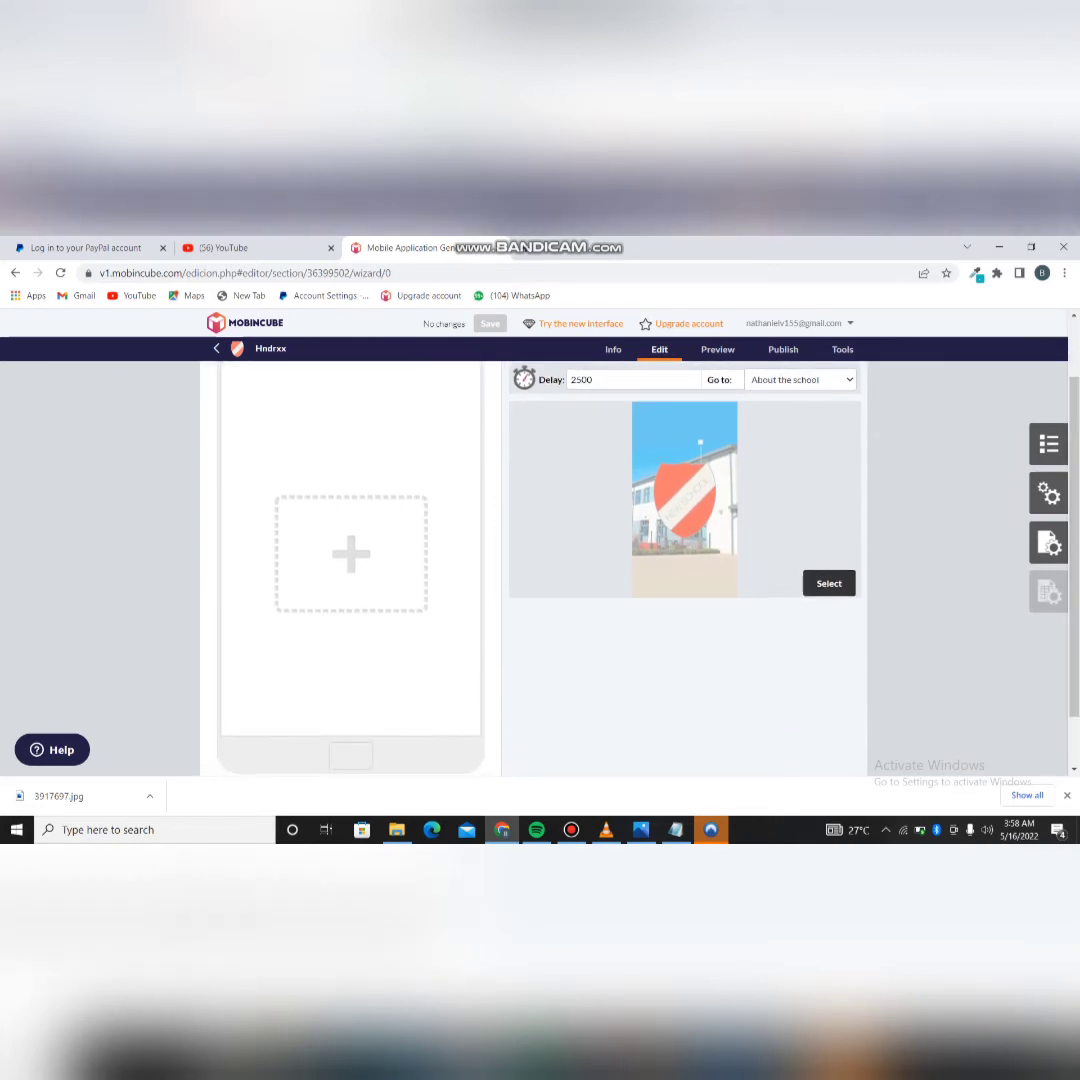
triple_click(550, 379)
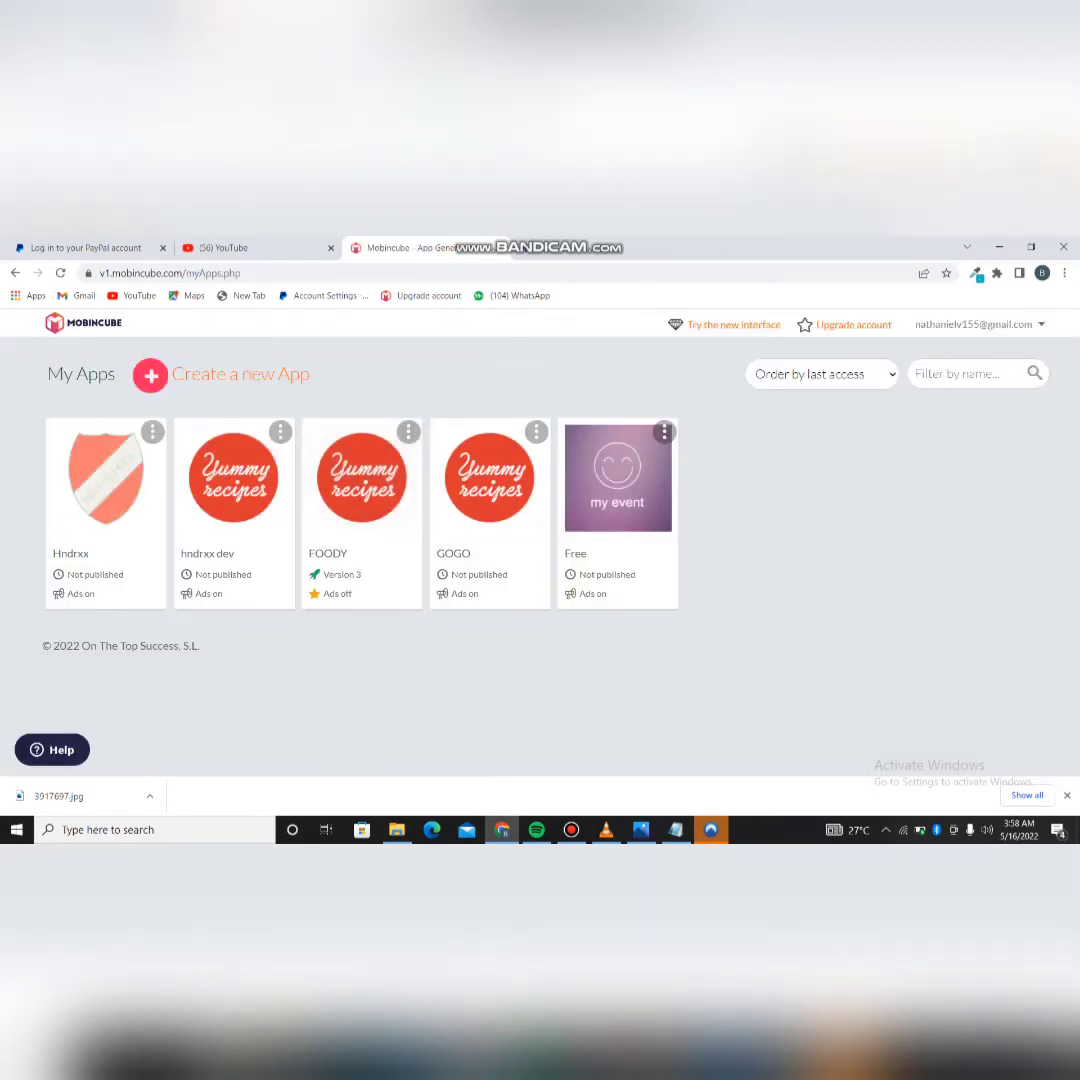
Step: Create another app named city from the Yummy recipes template, and close the wizard message in its editor
left_click(150, 374)
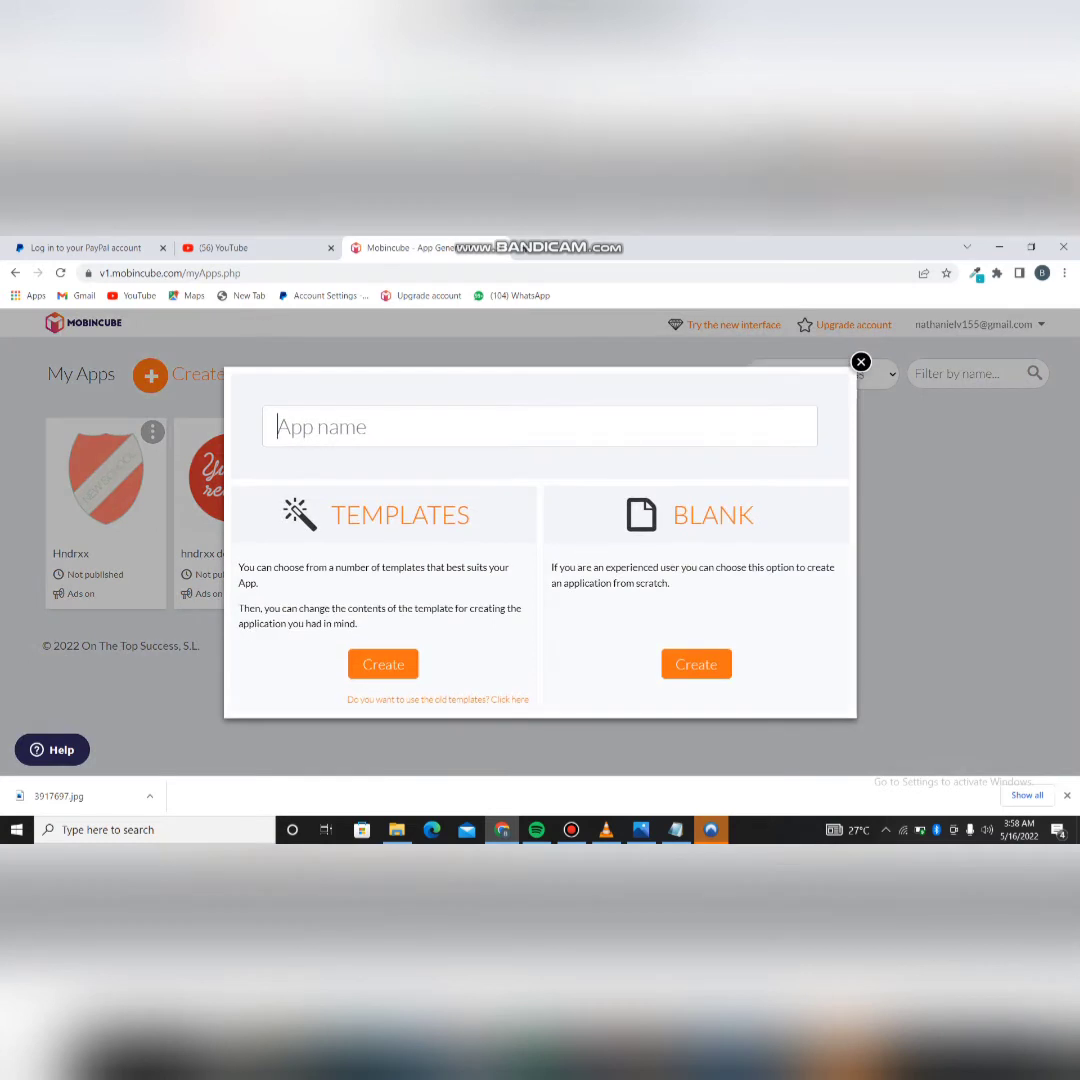
type("city")
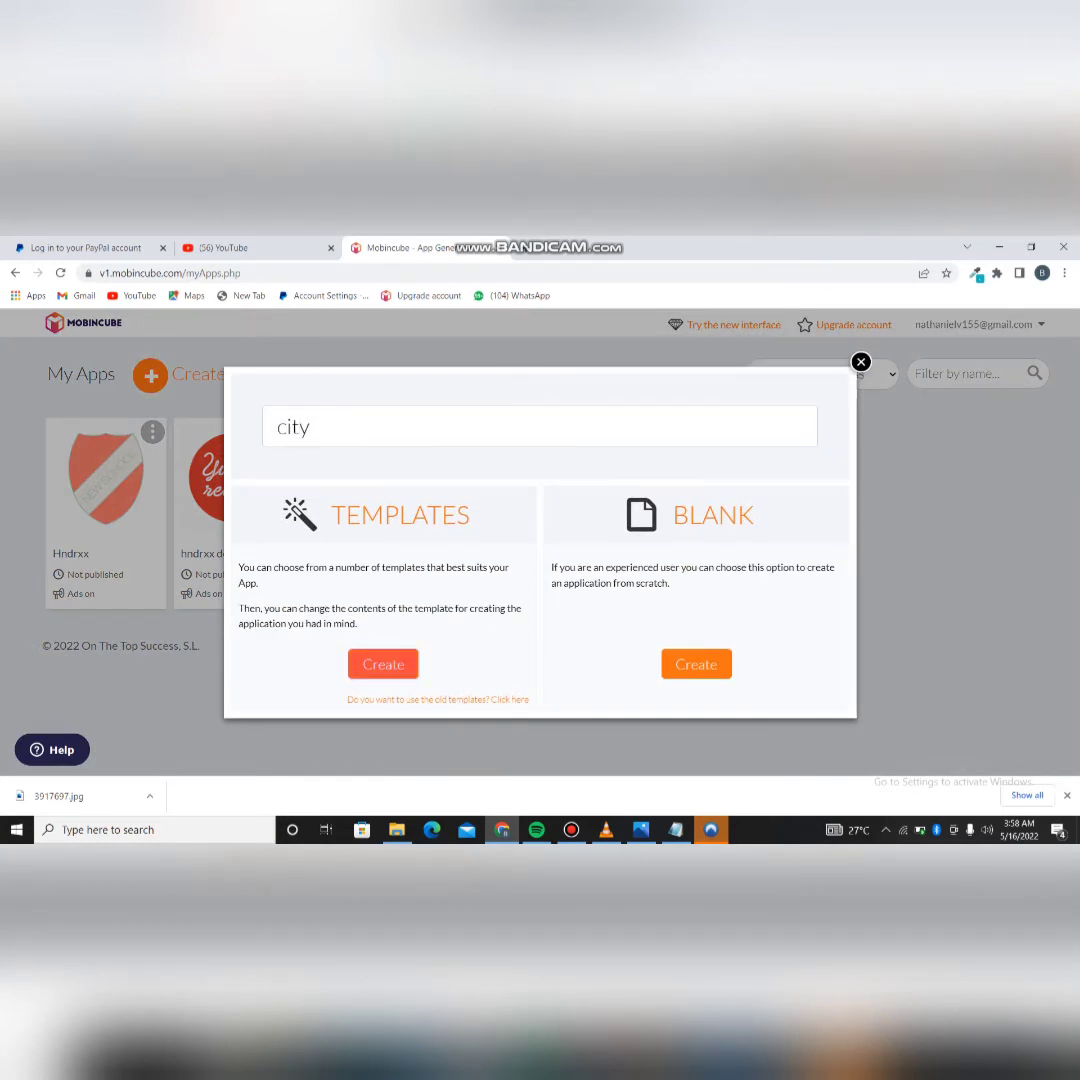
key("Return")
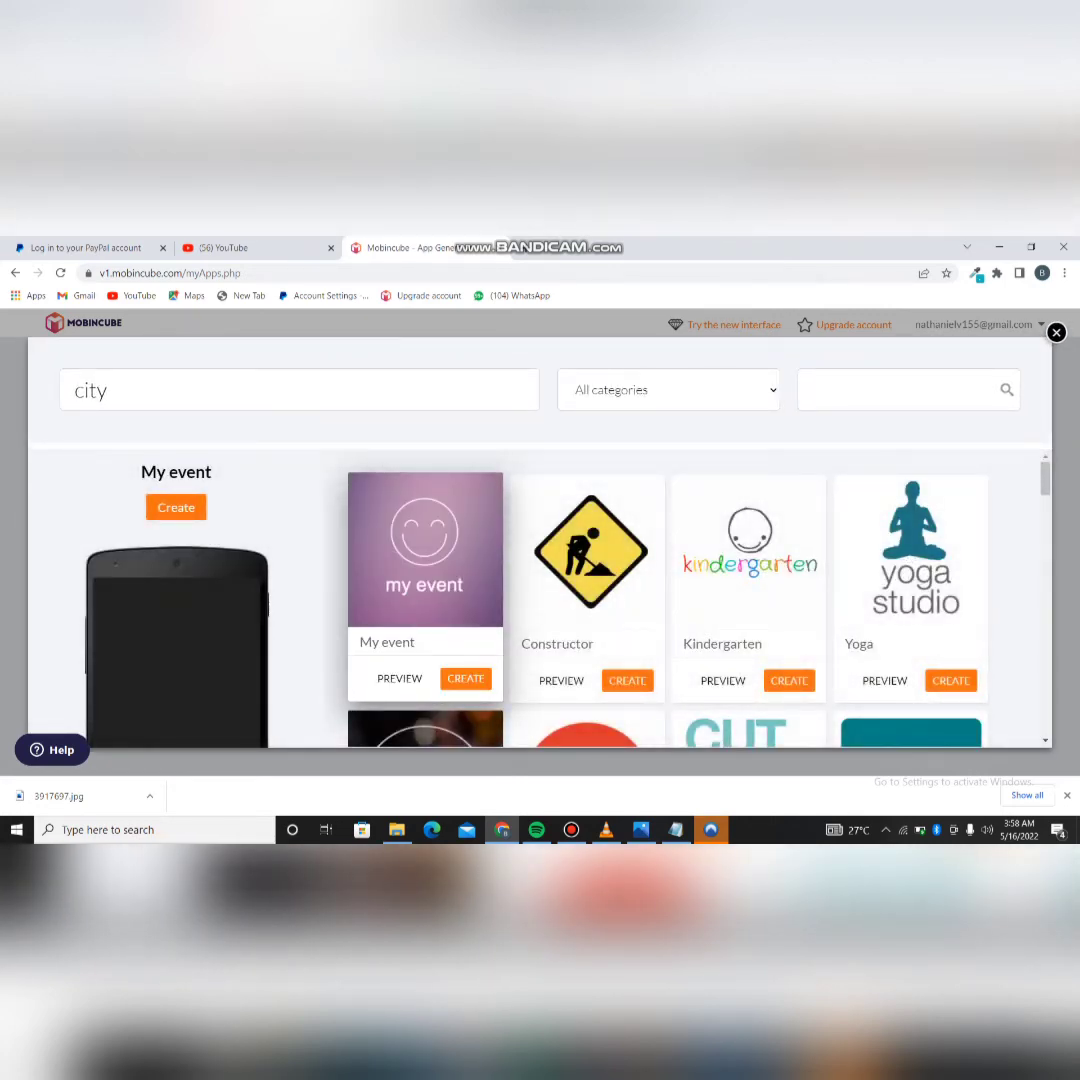
scroll(690, 600, "down", 5)
scroll(690, 600, "up", 3)
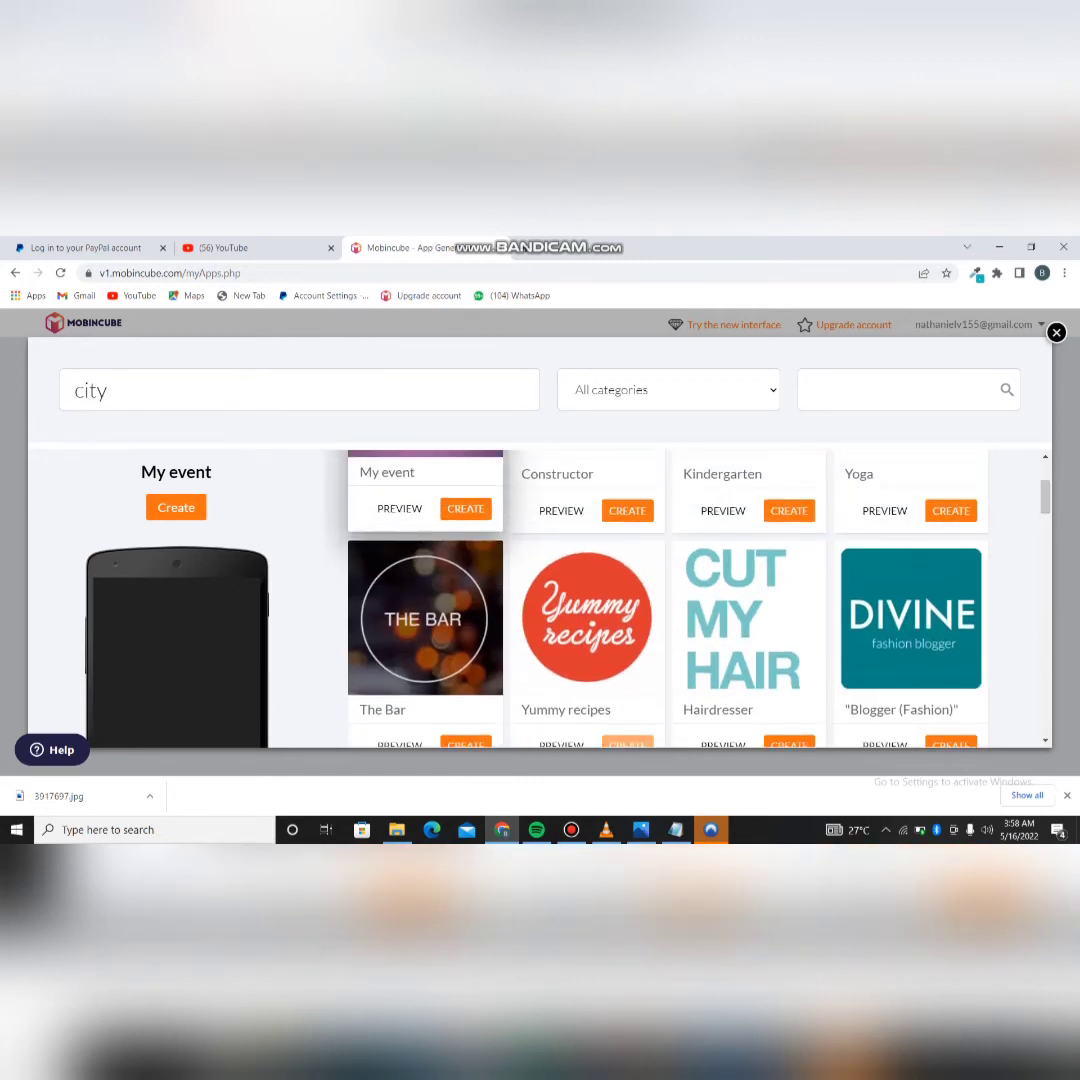
left_click(627, 744)
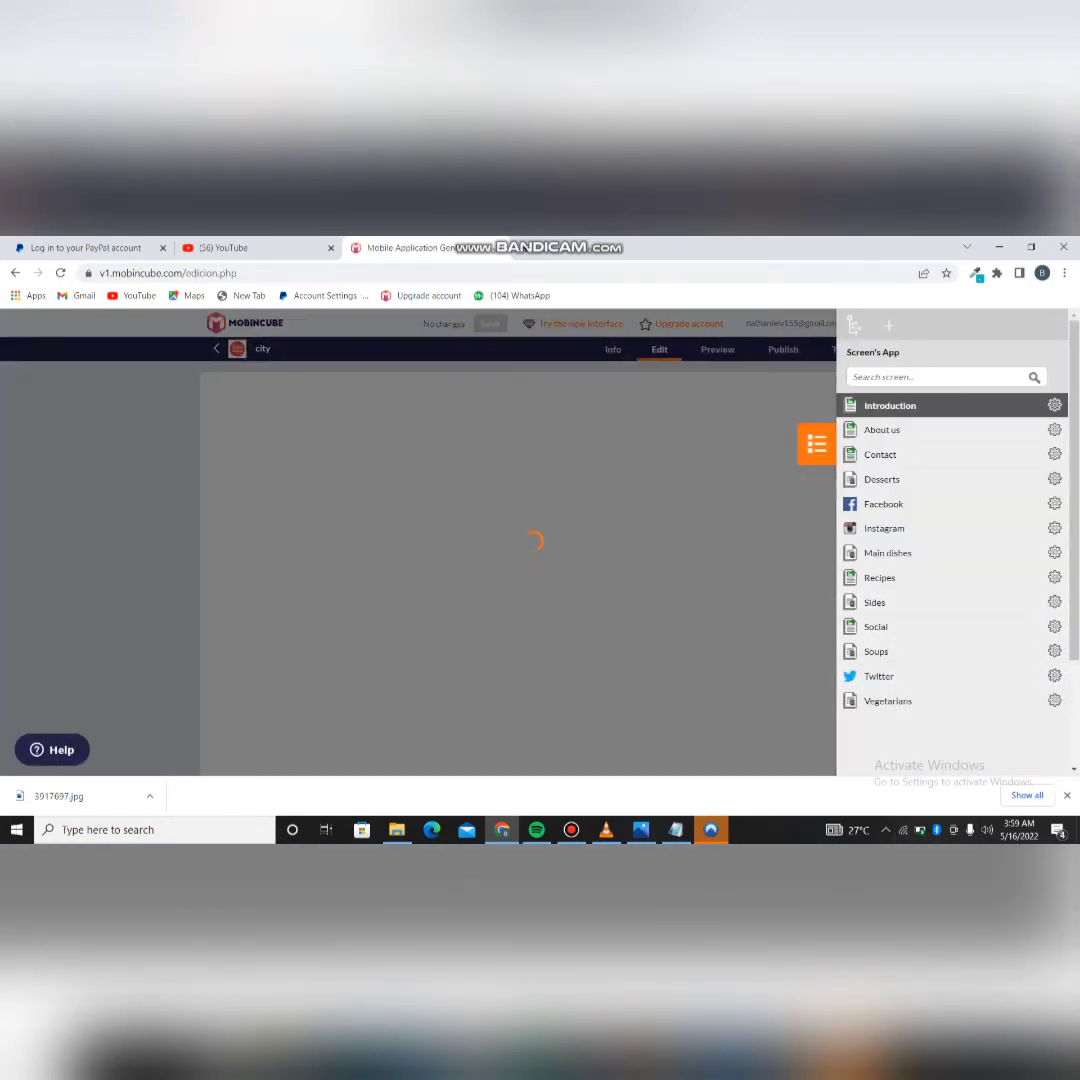
mouse_move(571, 829)
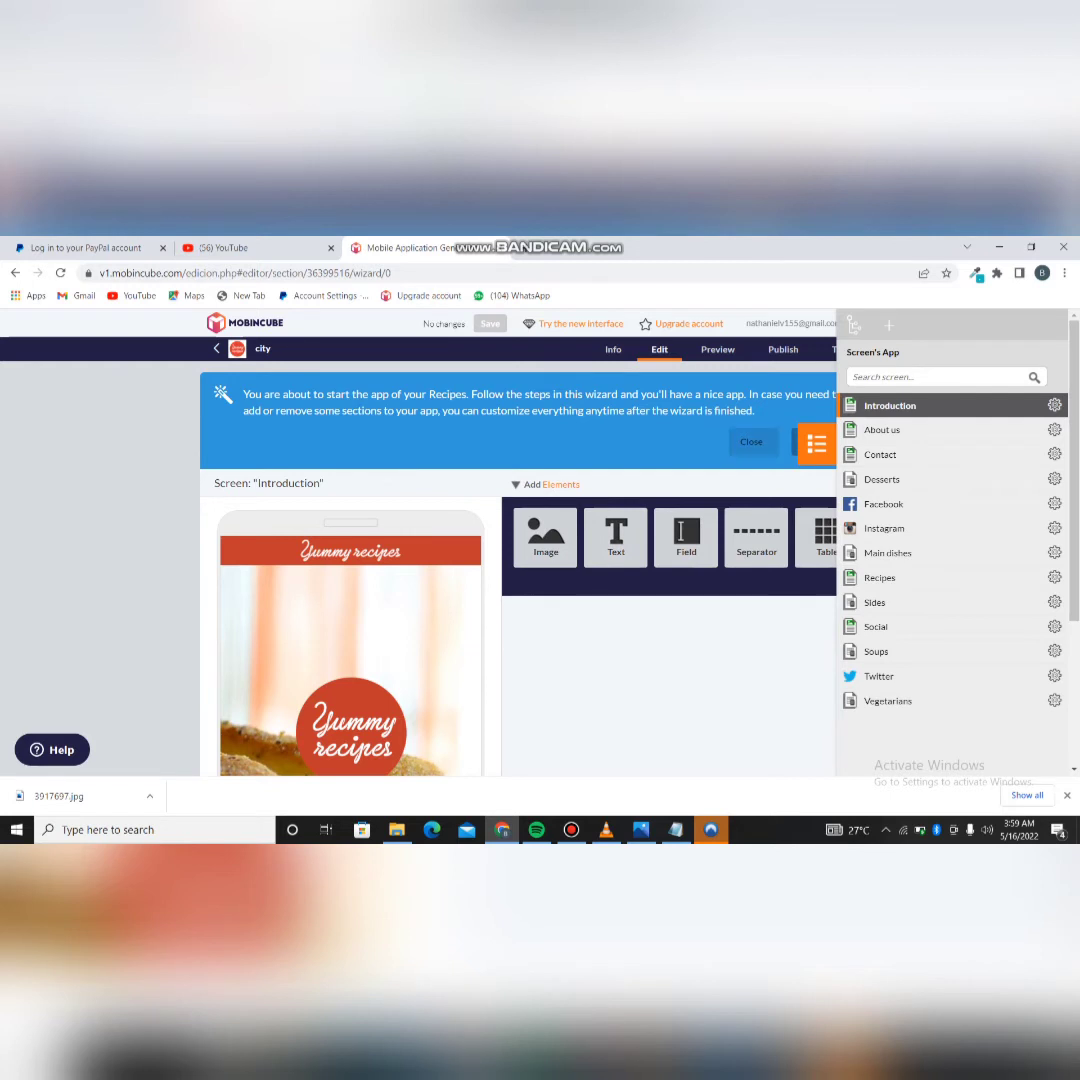
left_click(751, 441)
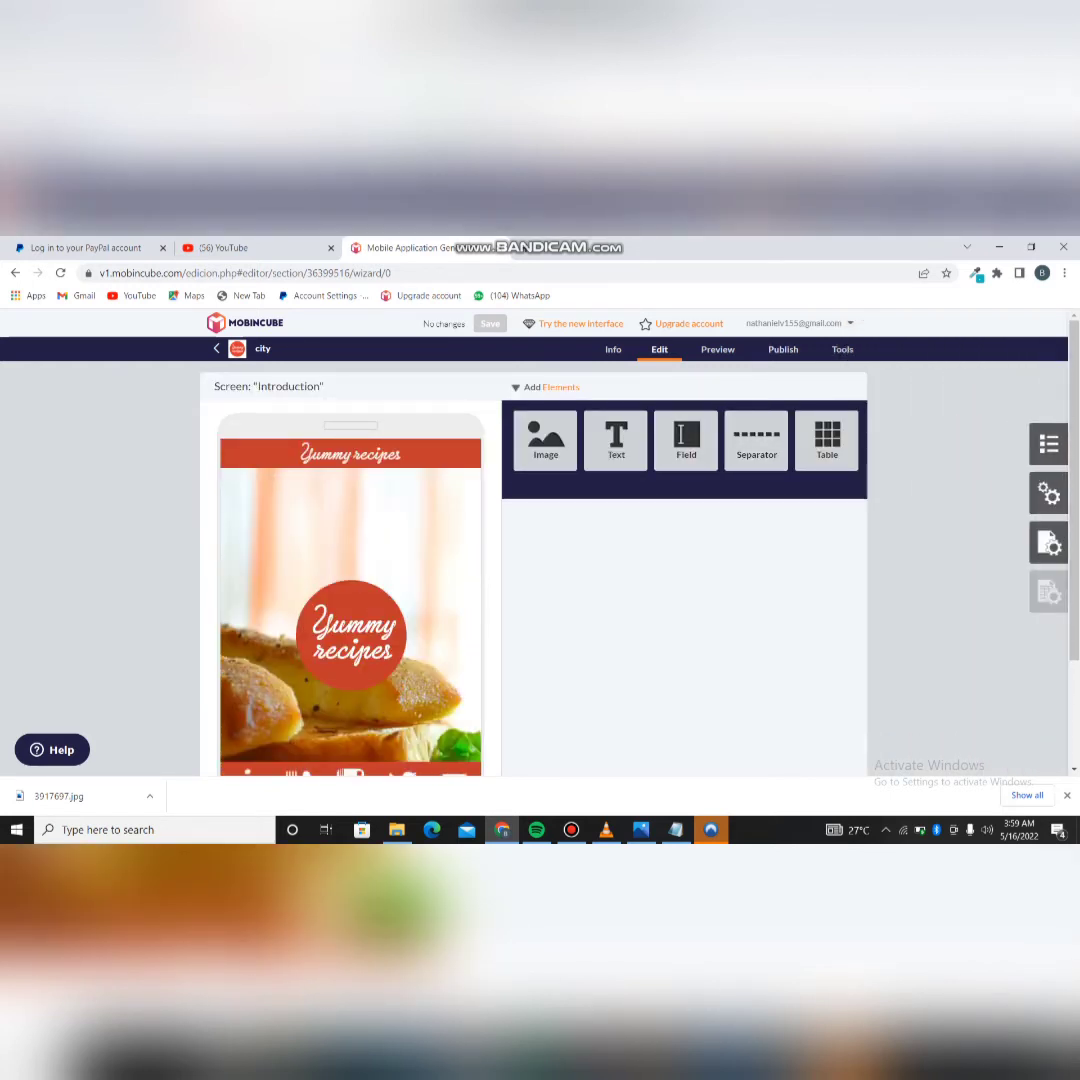
Step: Review the layout and bottom navigation of the city app's Introduction screen, and open the app's tools
scroll(540, 560, "down", 2)
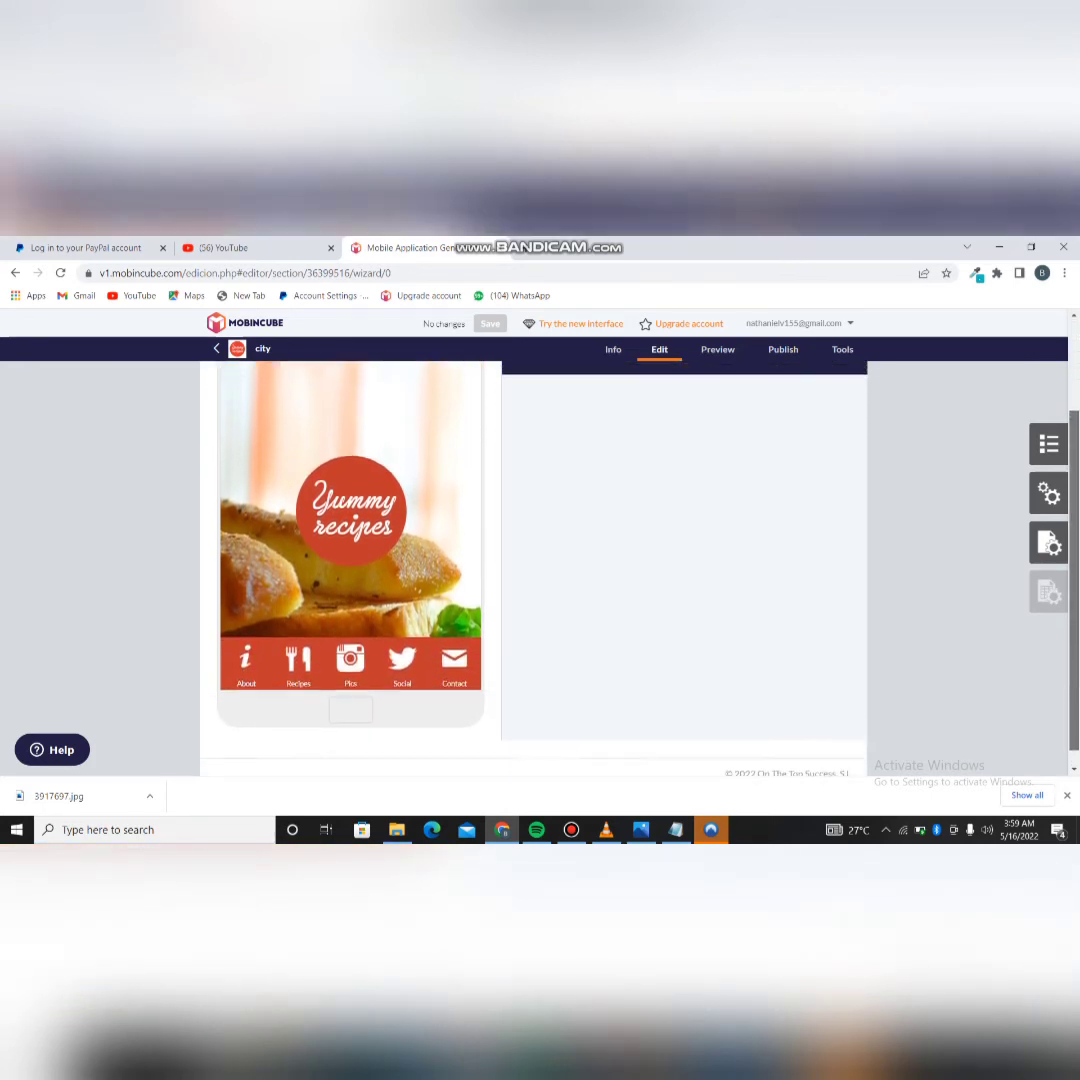
scroll(540, 560, "up", 2)
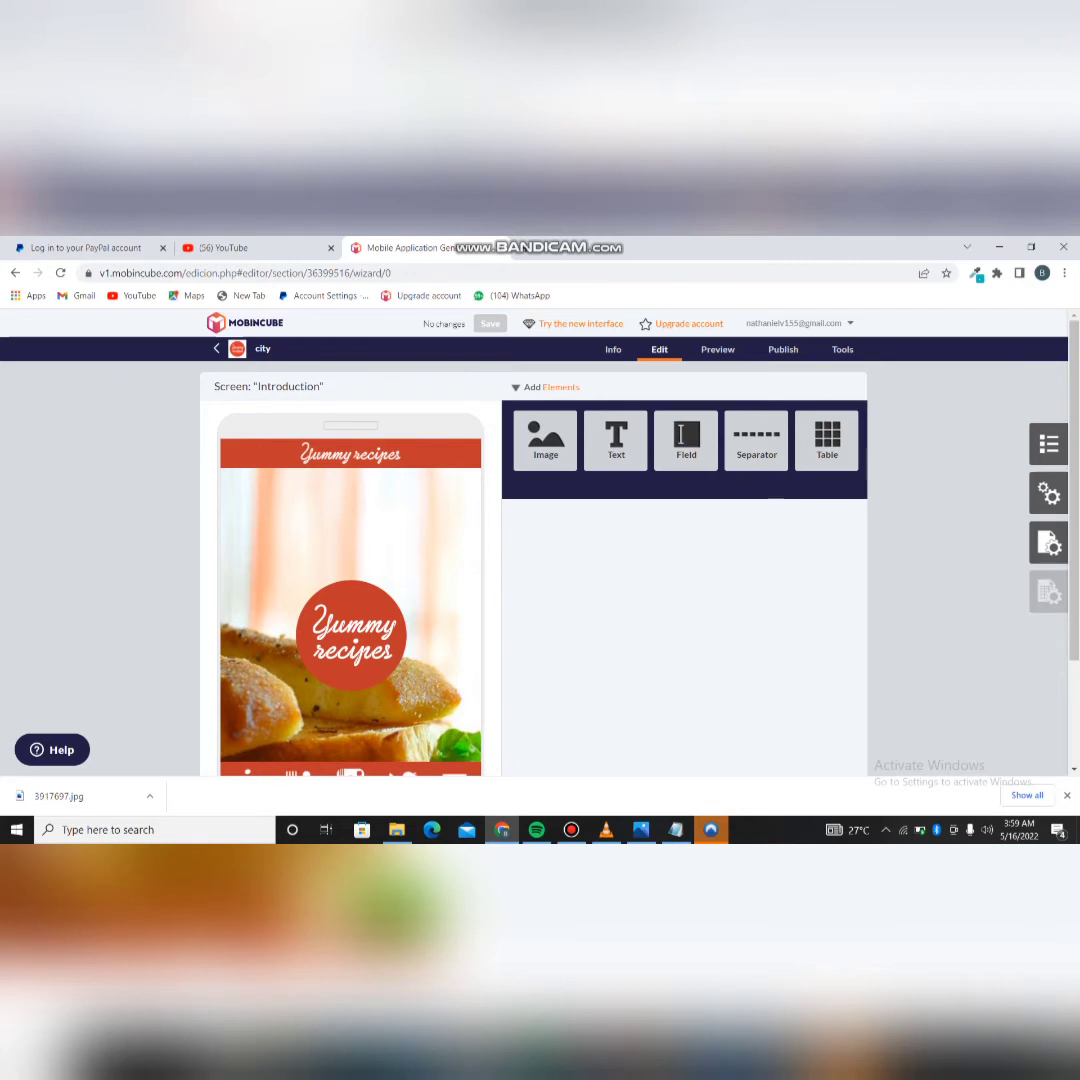
mouse_move(350, 637)
scroll(455, 670, "down", 2)
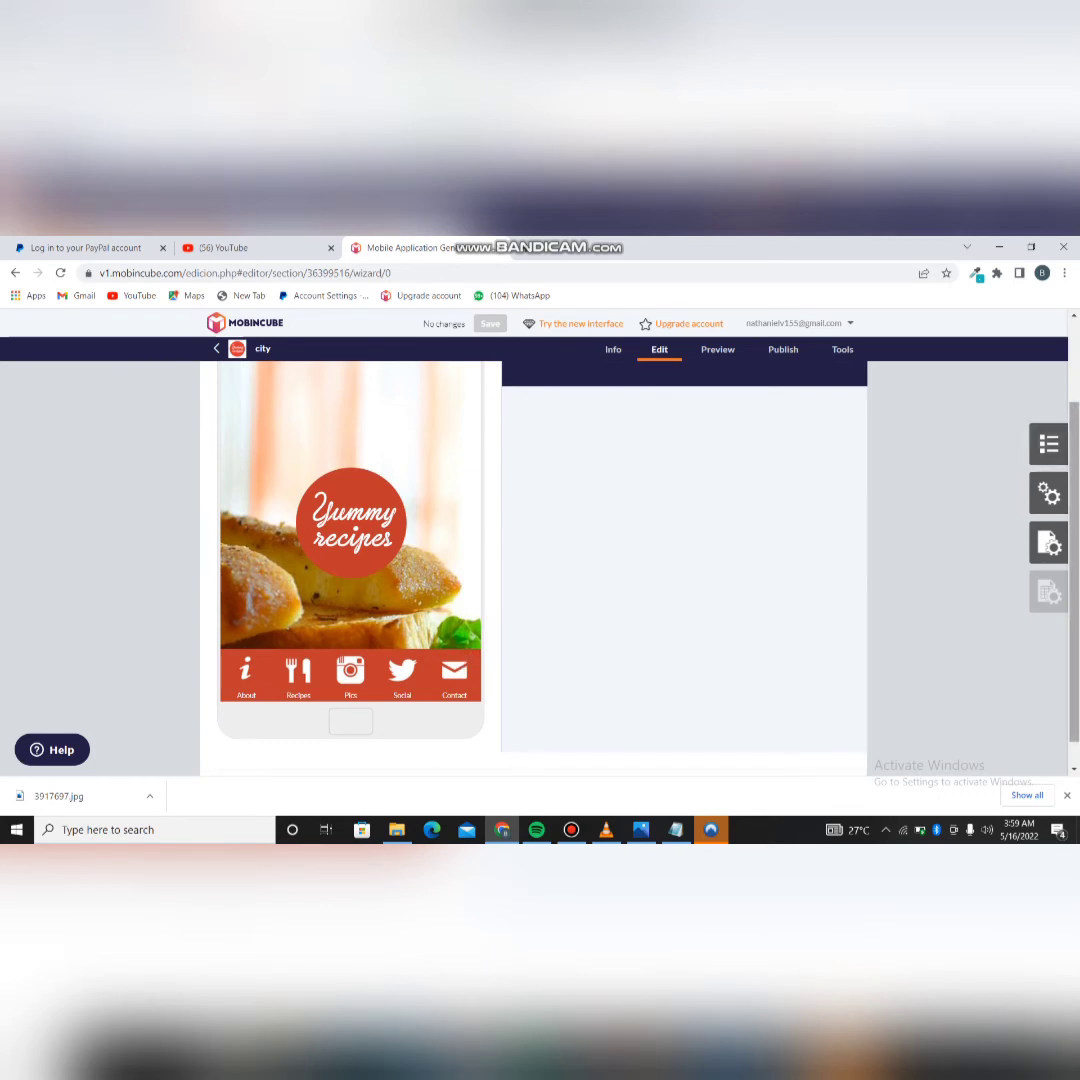
scroll(540, 560, "up", 1)
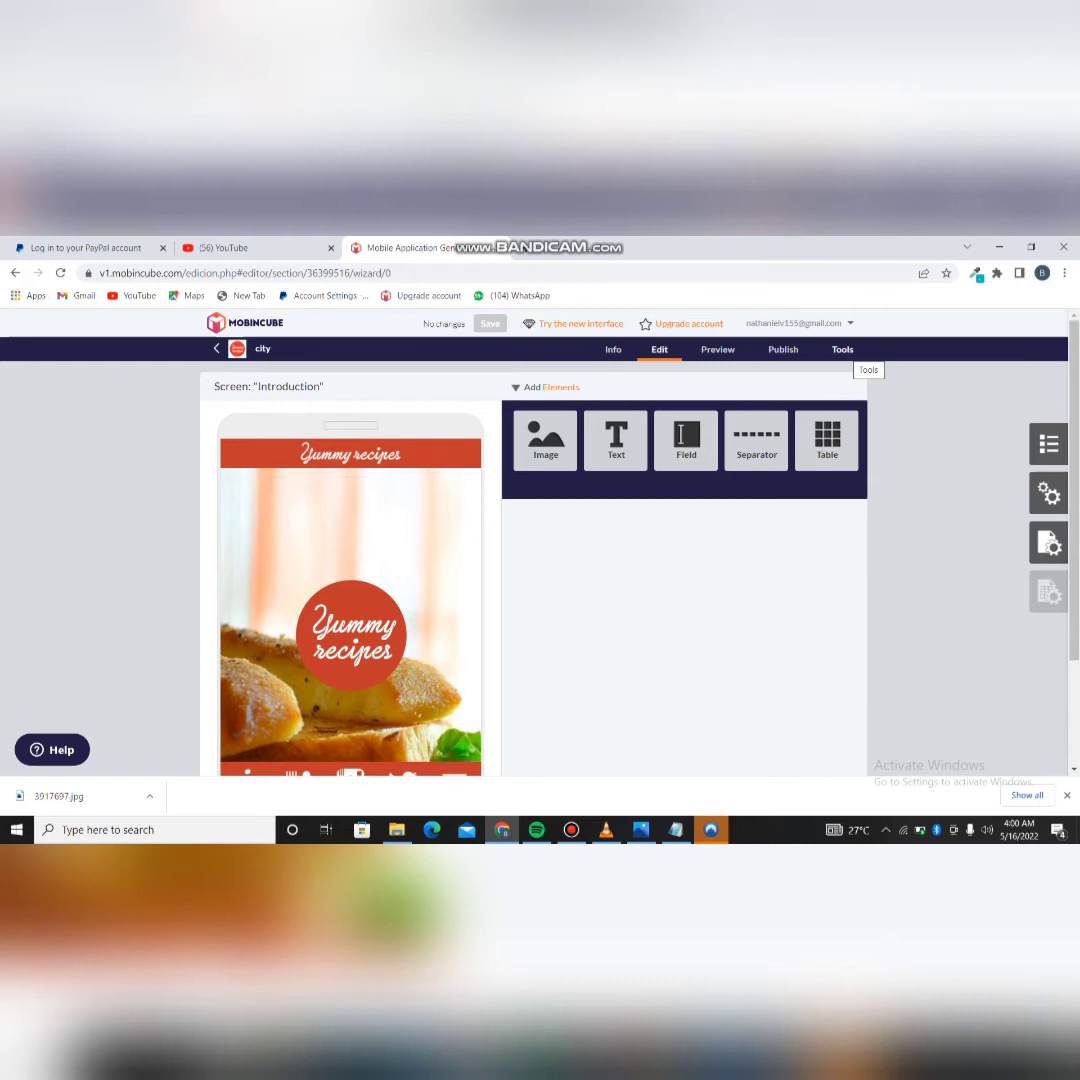
left_click(842, 349)
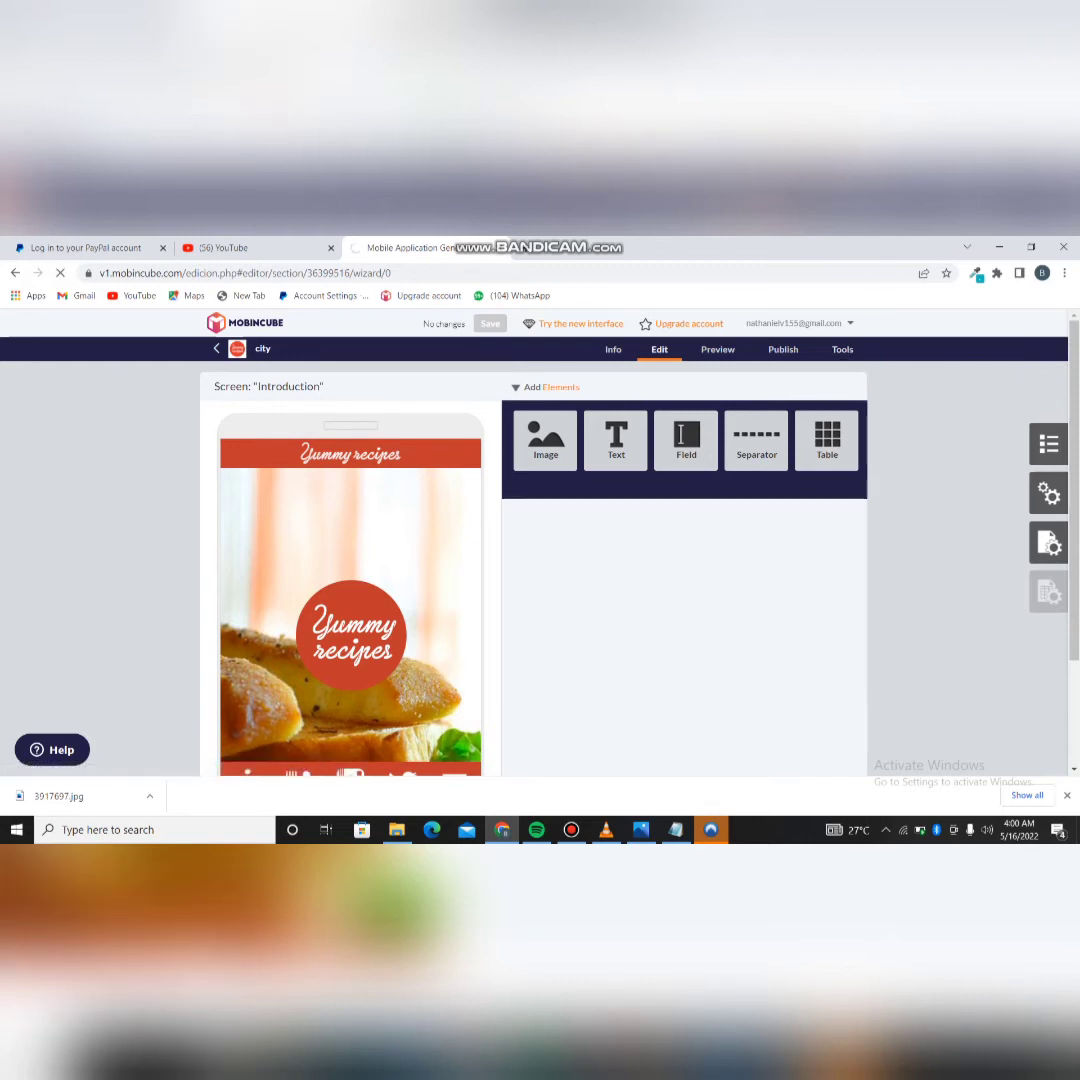
left_click(571, 829)
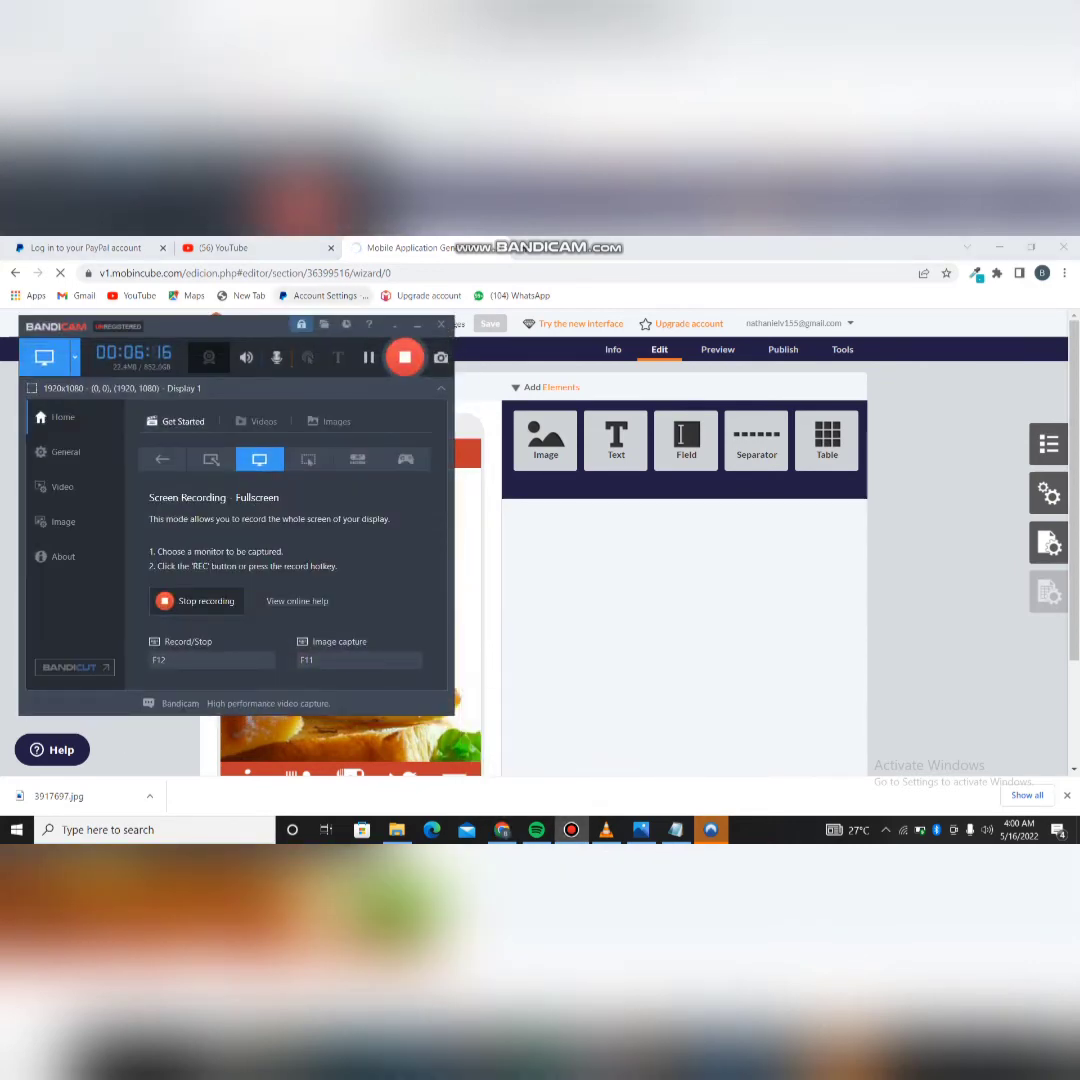
Step: Look over the tools available for the city app and activate Monetize
key("alt+Tab")
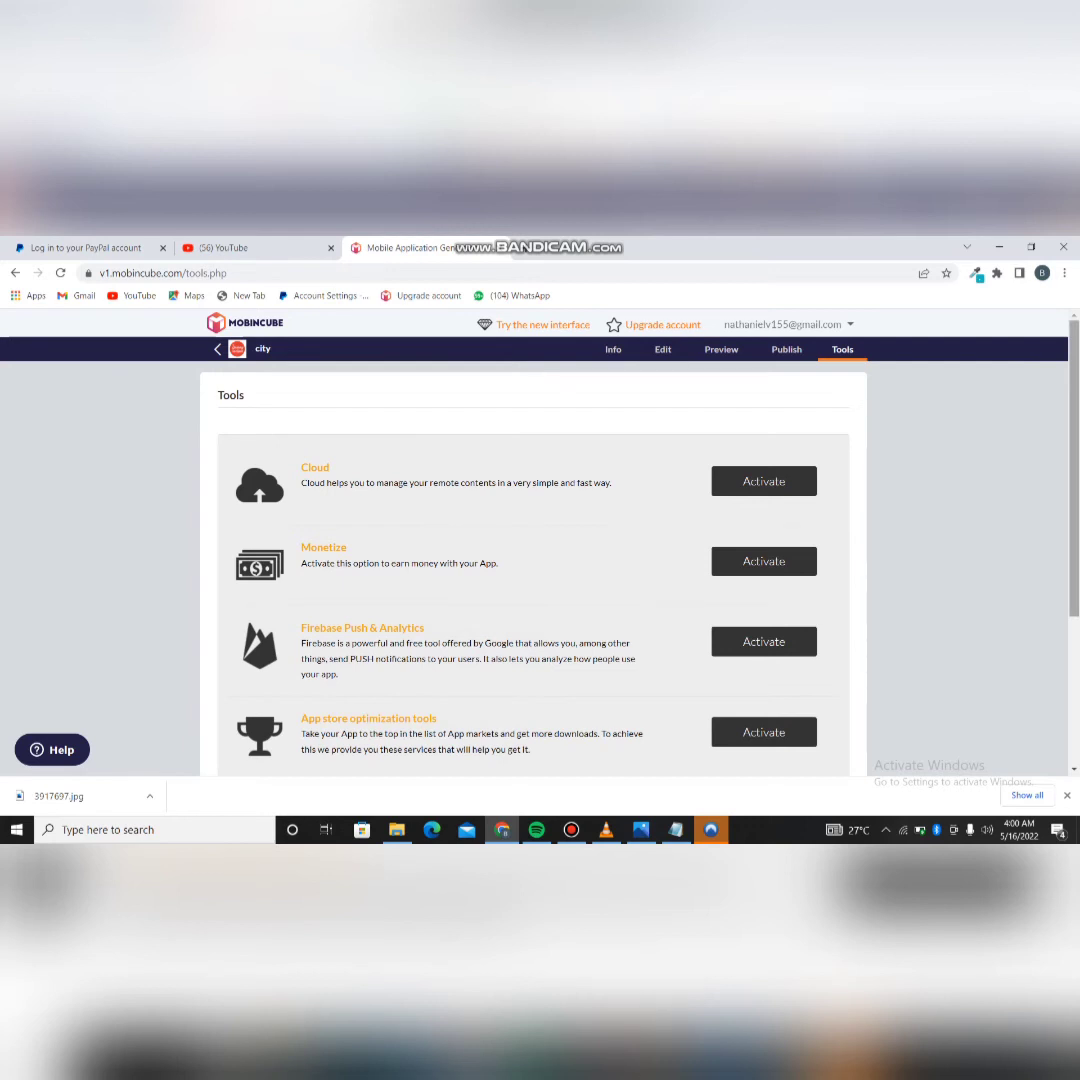
scroll(533, 570, "down", 2)
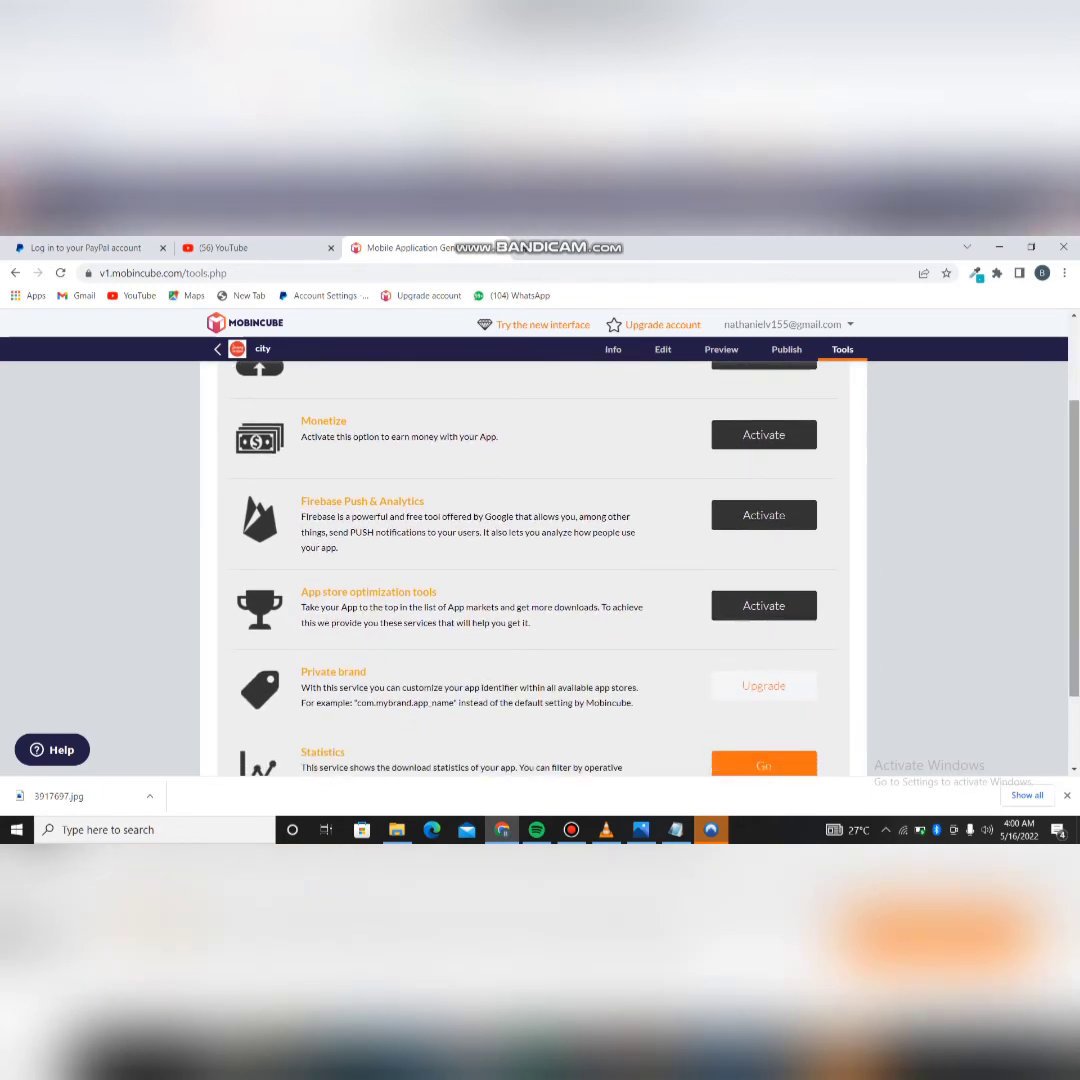
scroll(533, 570, "down", 1)
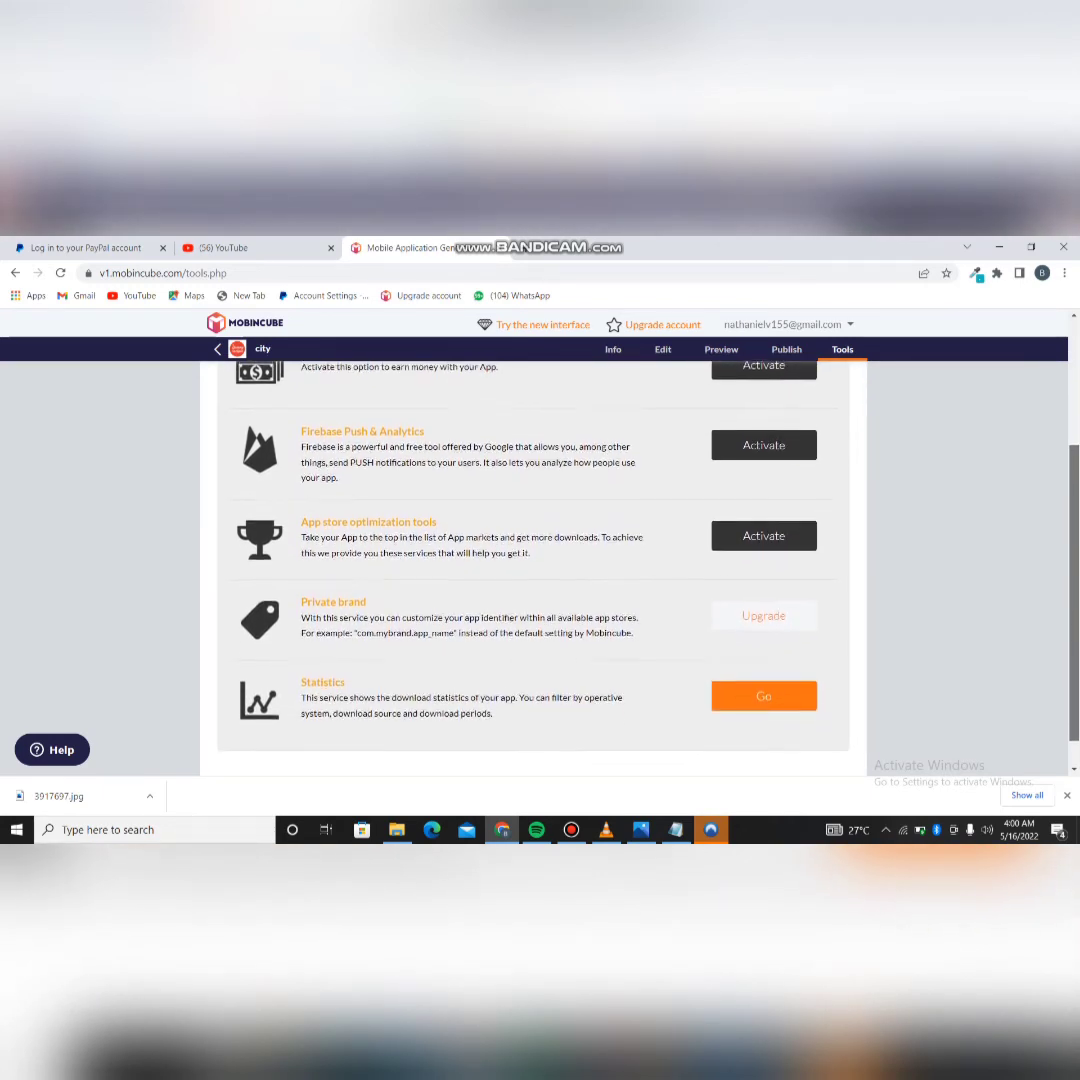
scroll(533, 570, "up", 3)
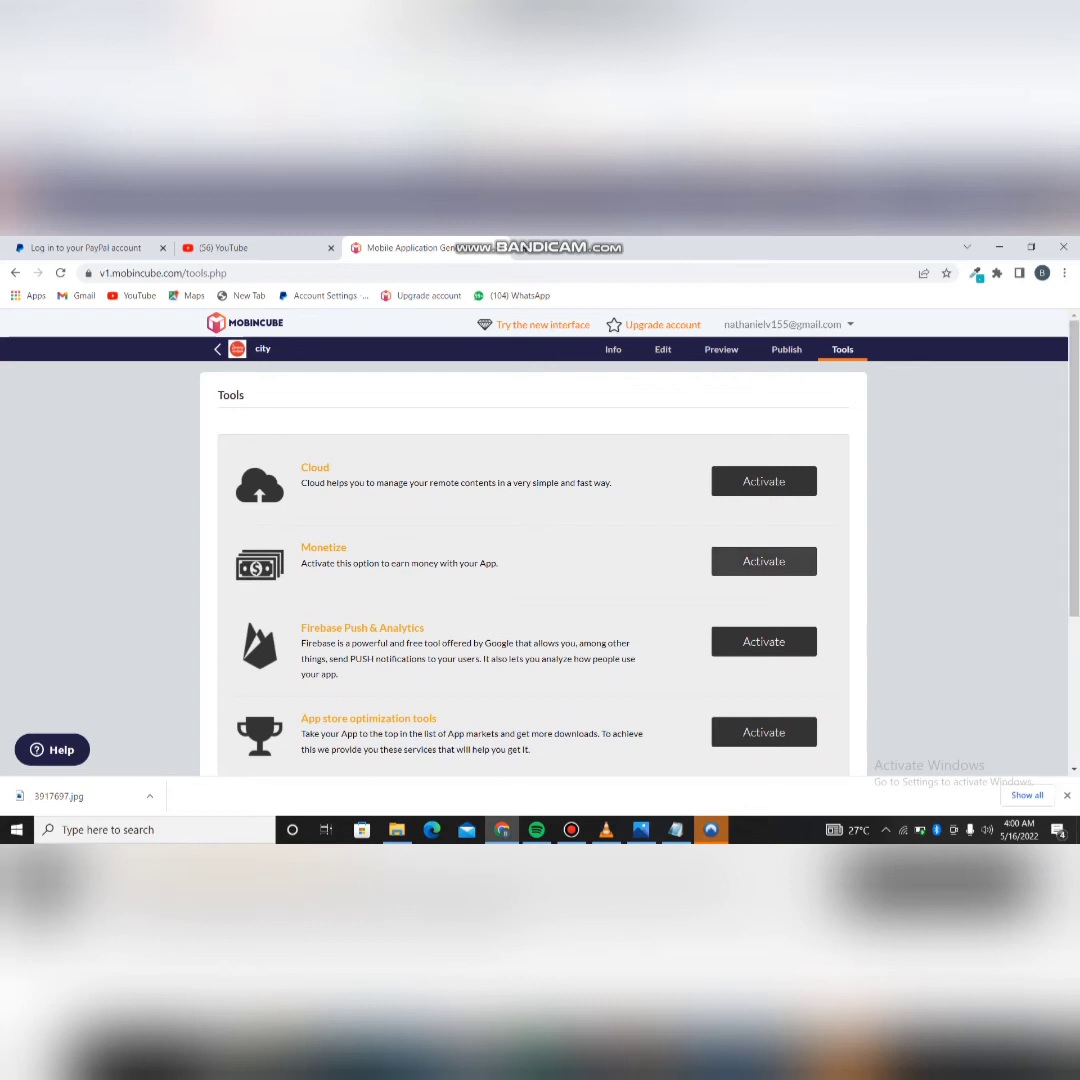
left_click(764, 561)
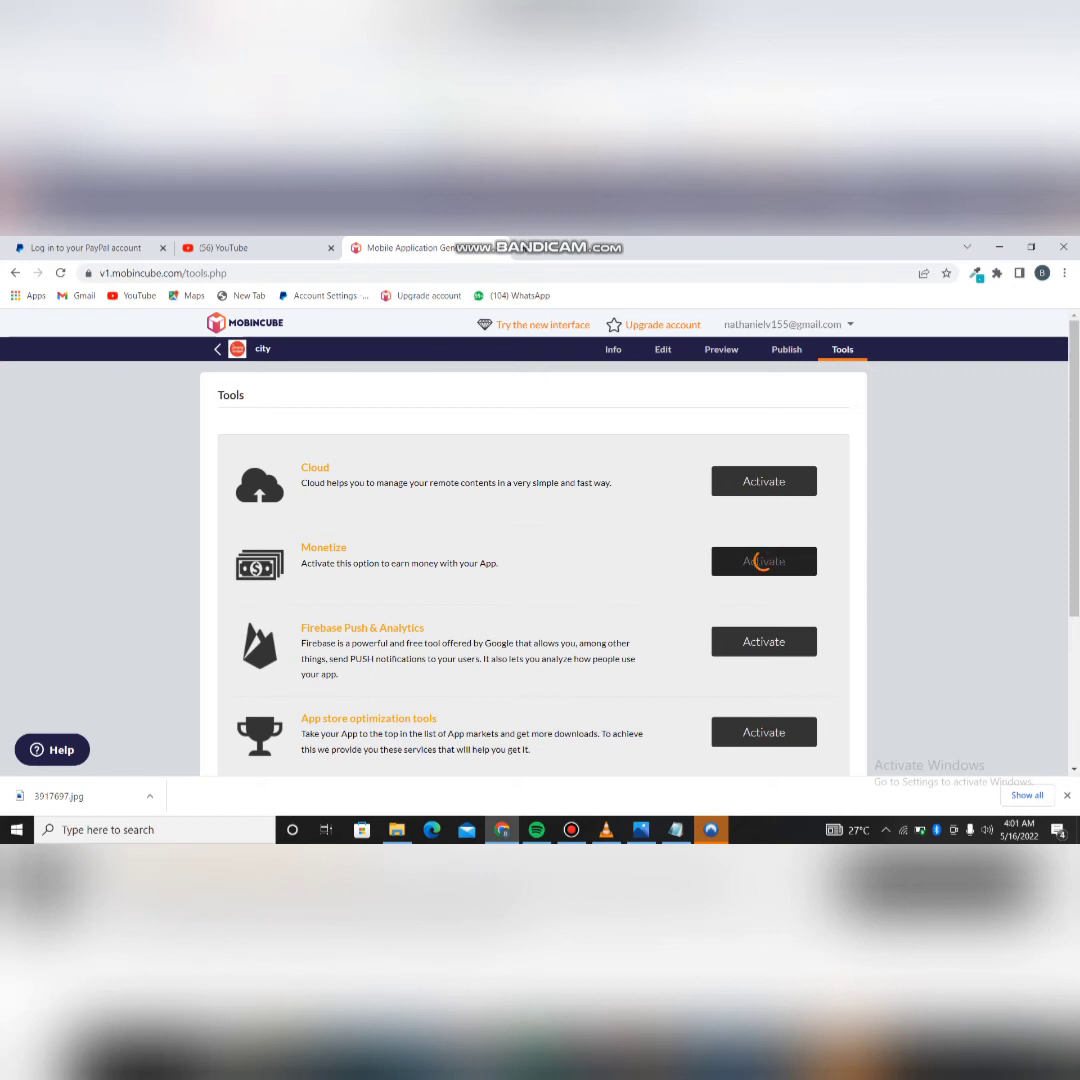
mouse_move(571, 829)
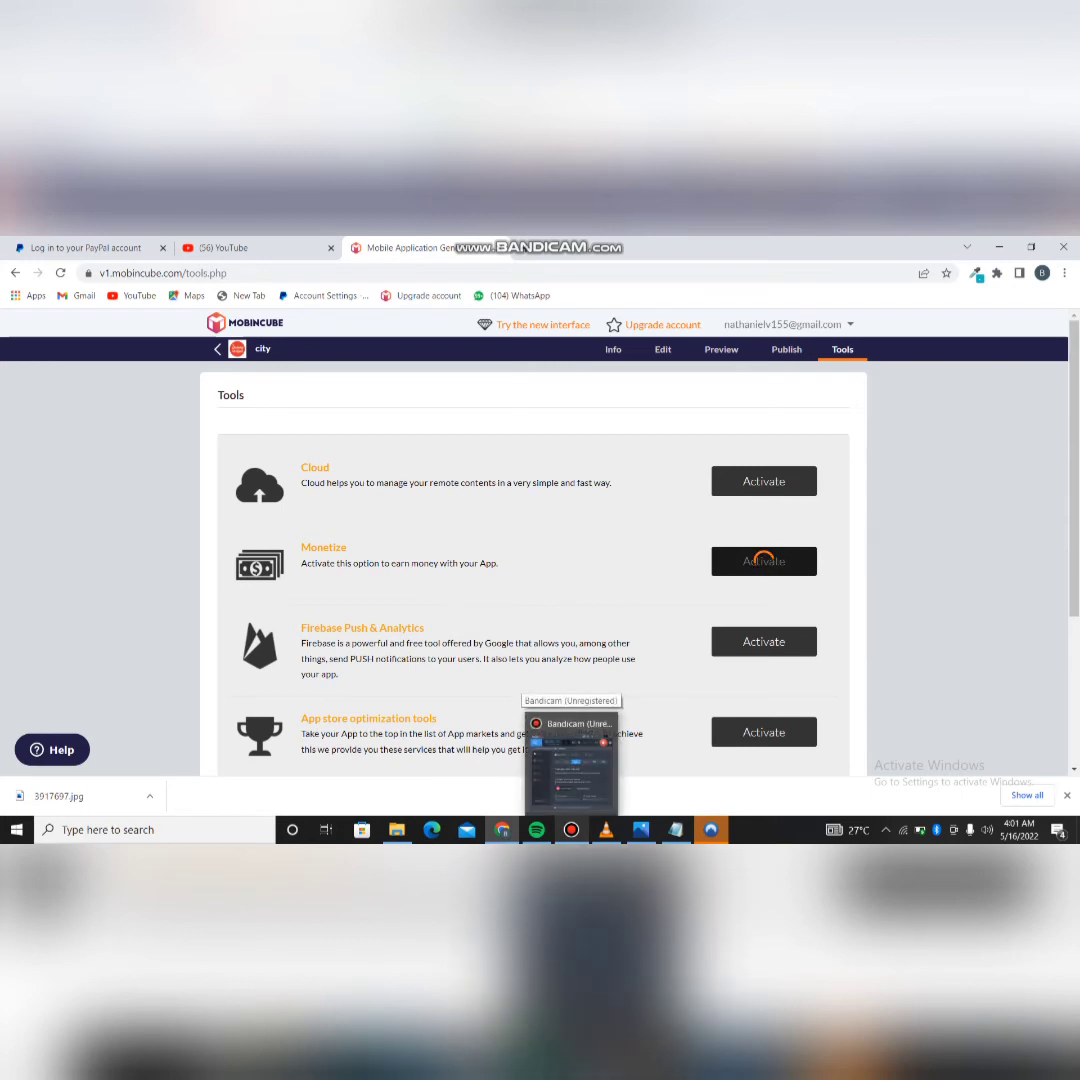
left_click(571, 829)
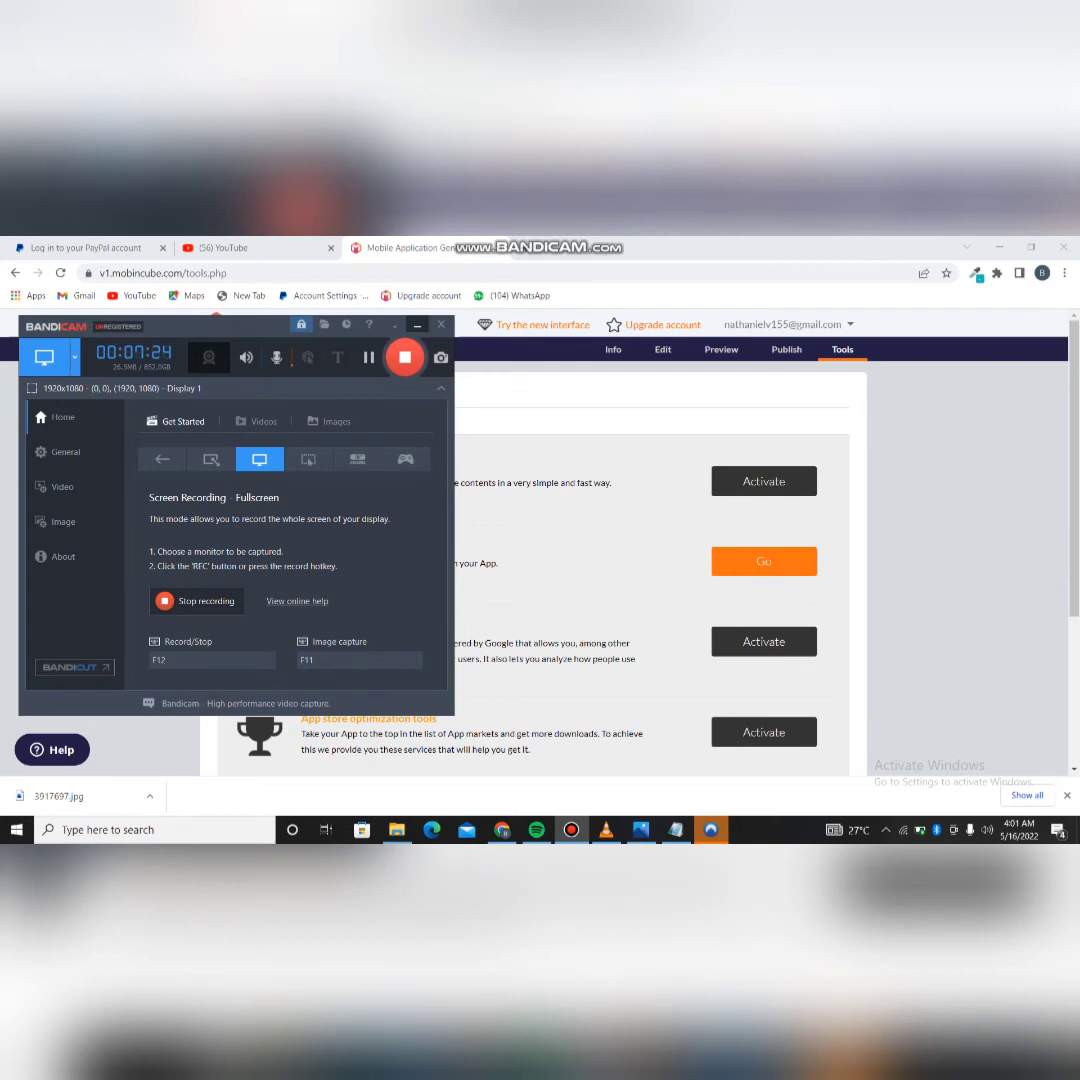
left_click(417, 325)
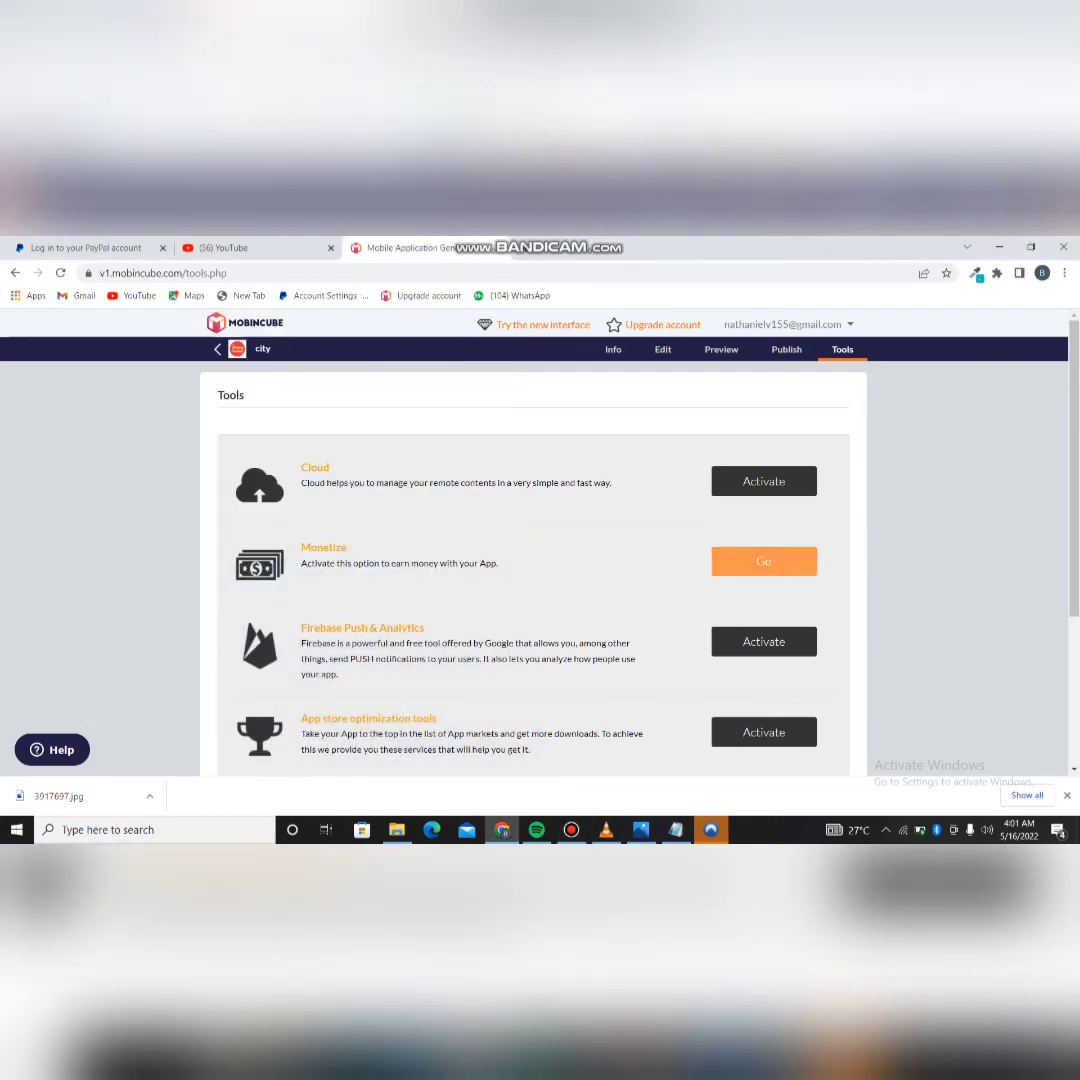
Step: Open the ad provider configuration in Monetize and look through the AdMob, Facebook and StartApp account sections
left_click(764, 562)
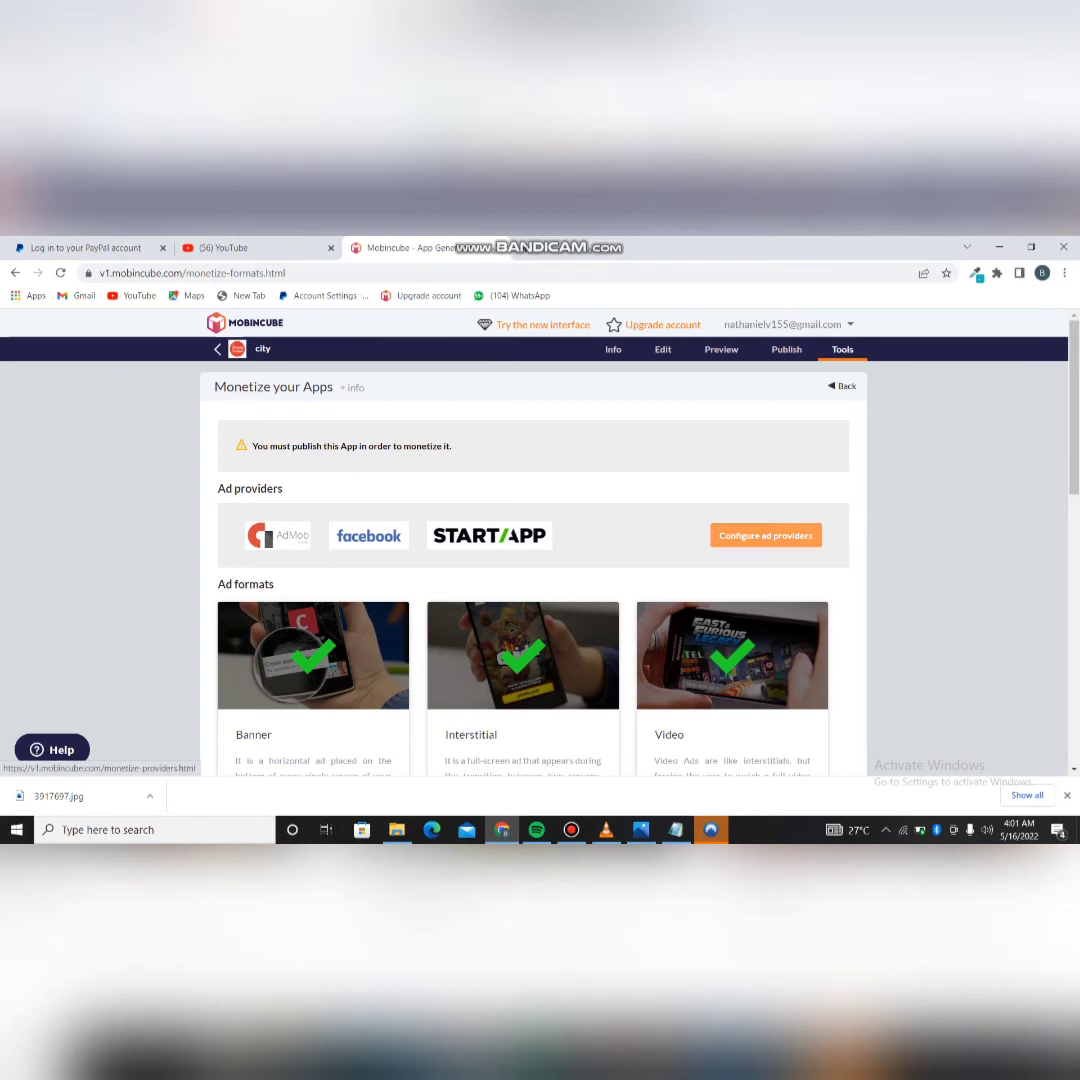
left_click(766, 535)
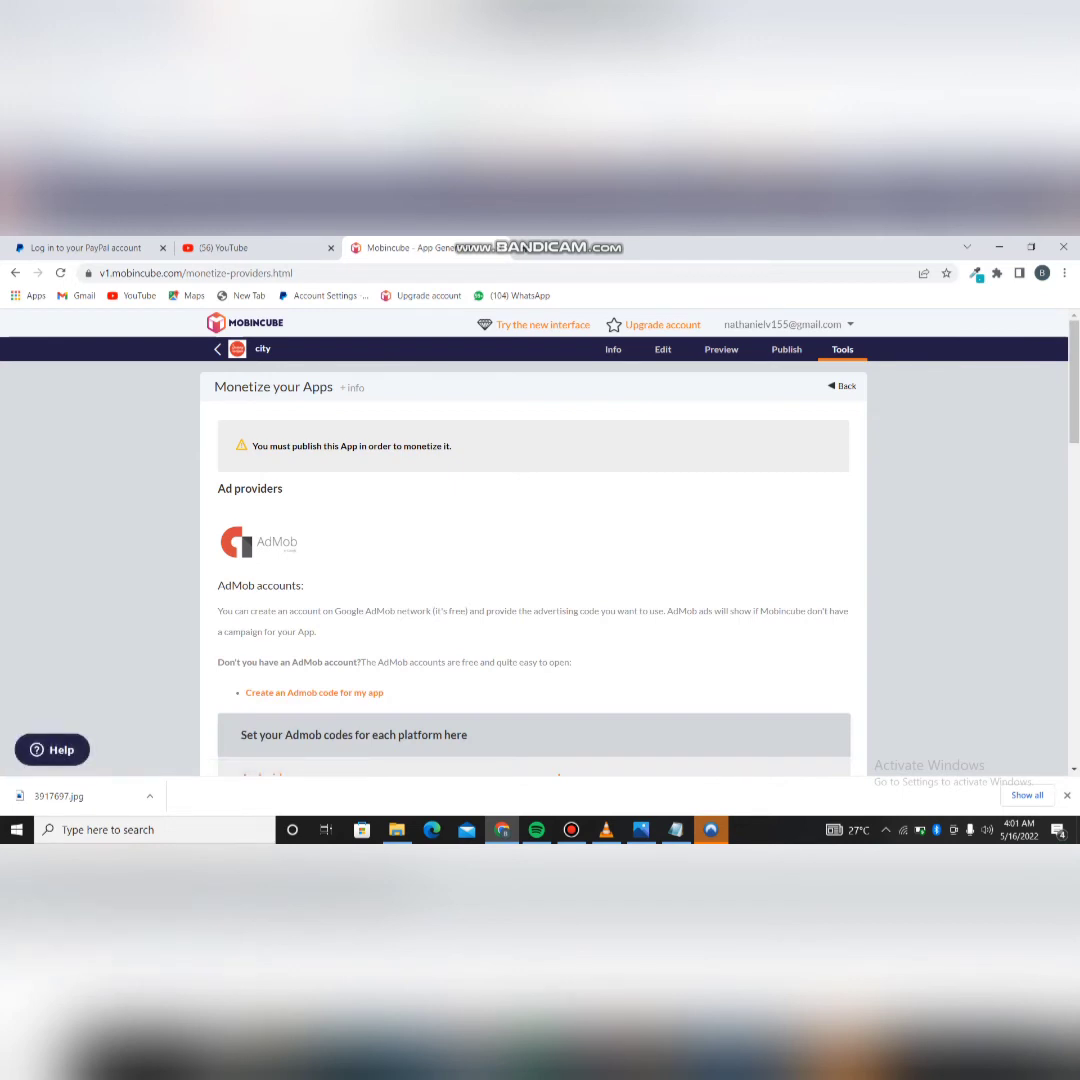
scroll(533, 560, "down", 2)
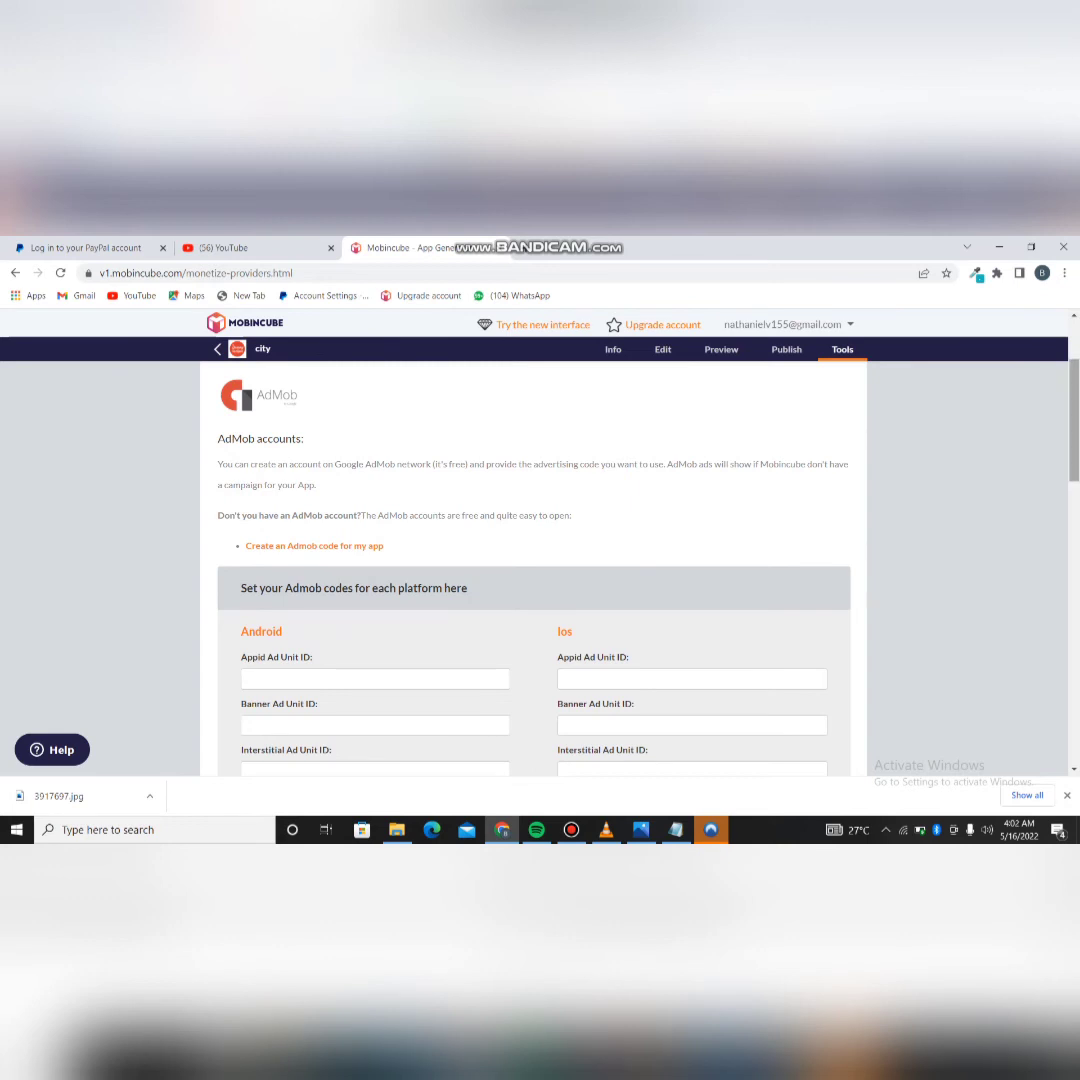
scroll(533, 560, "down", 5)
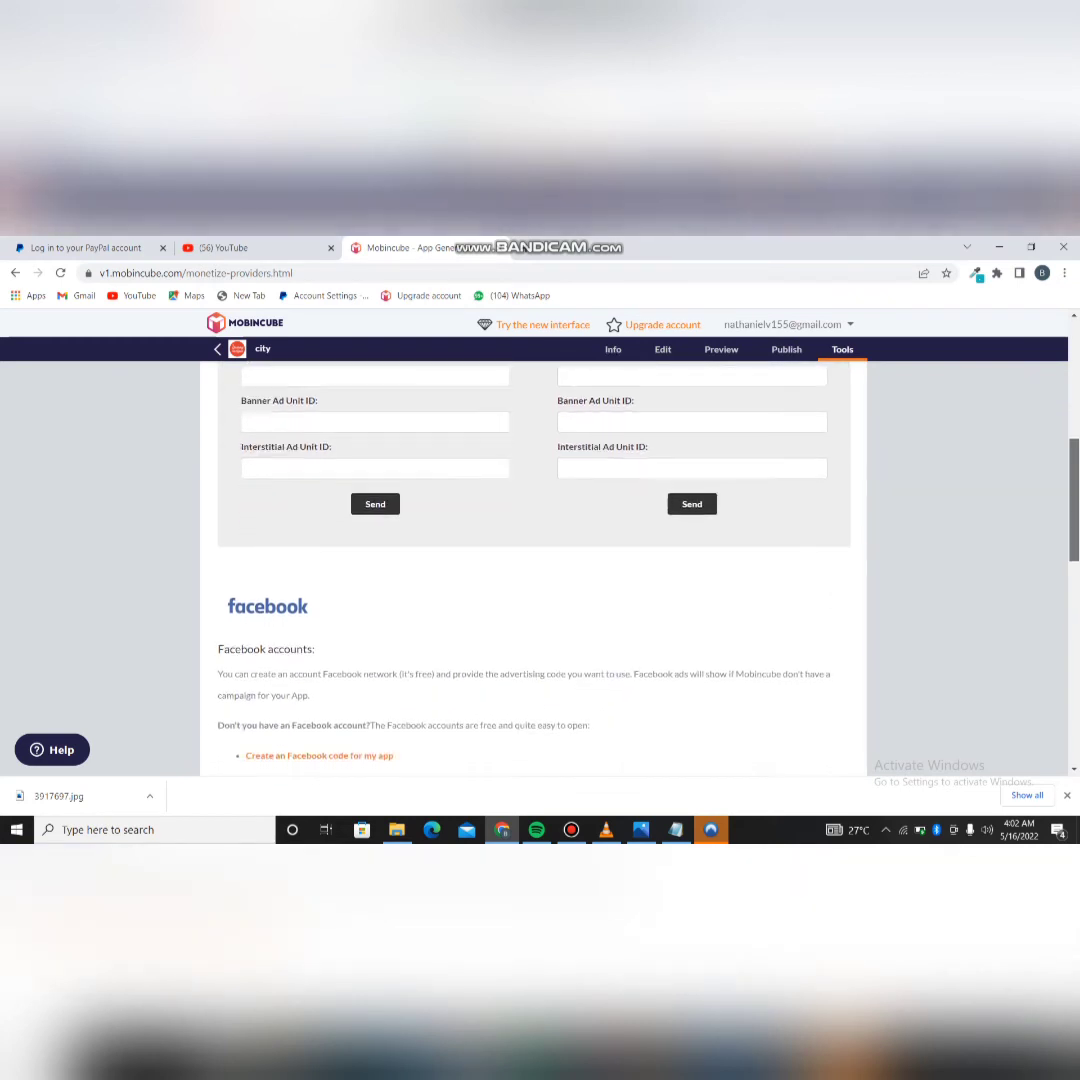
scroll(533, 560, "down", 1)
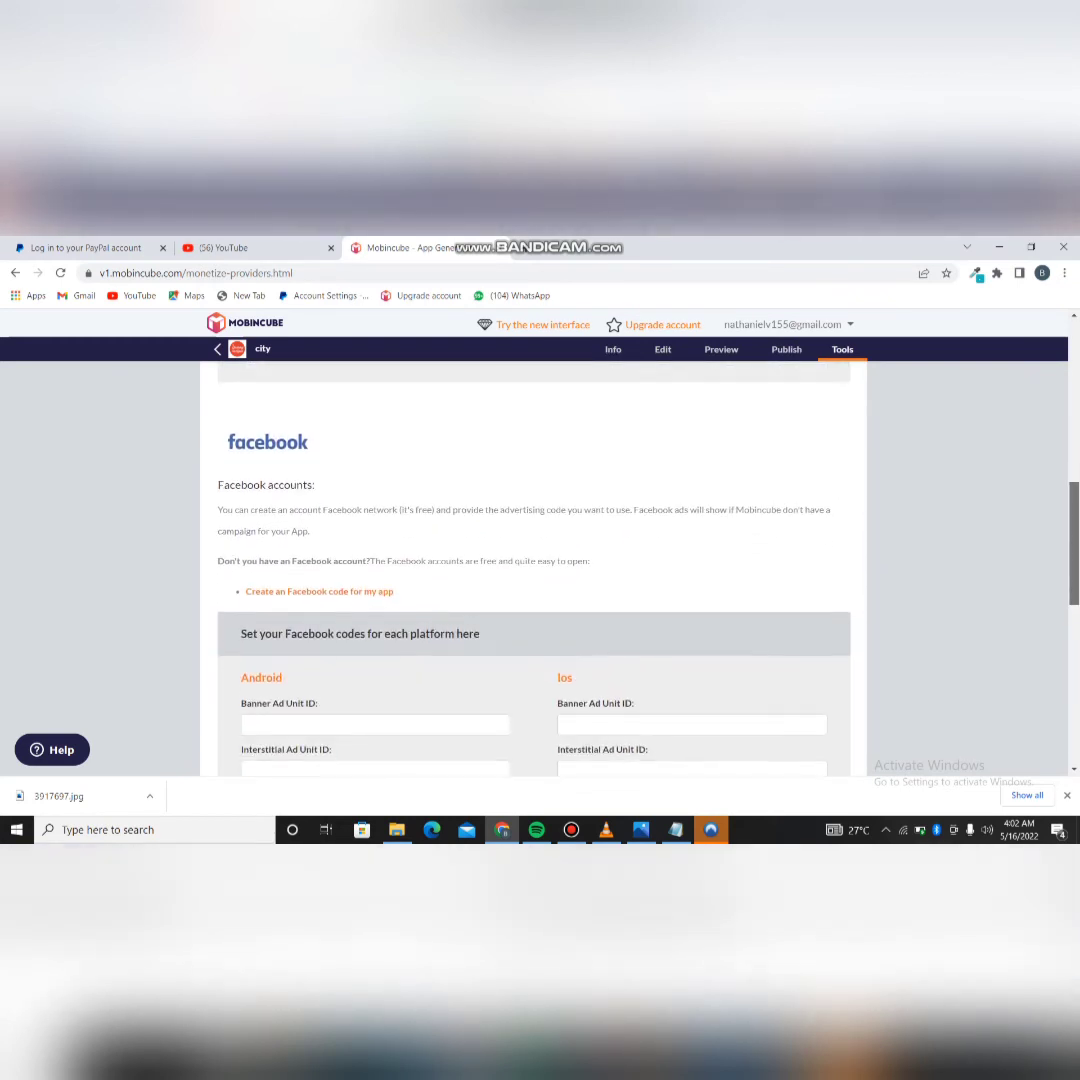
scroll(533, 560, "down", 1)
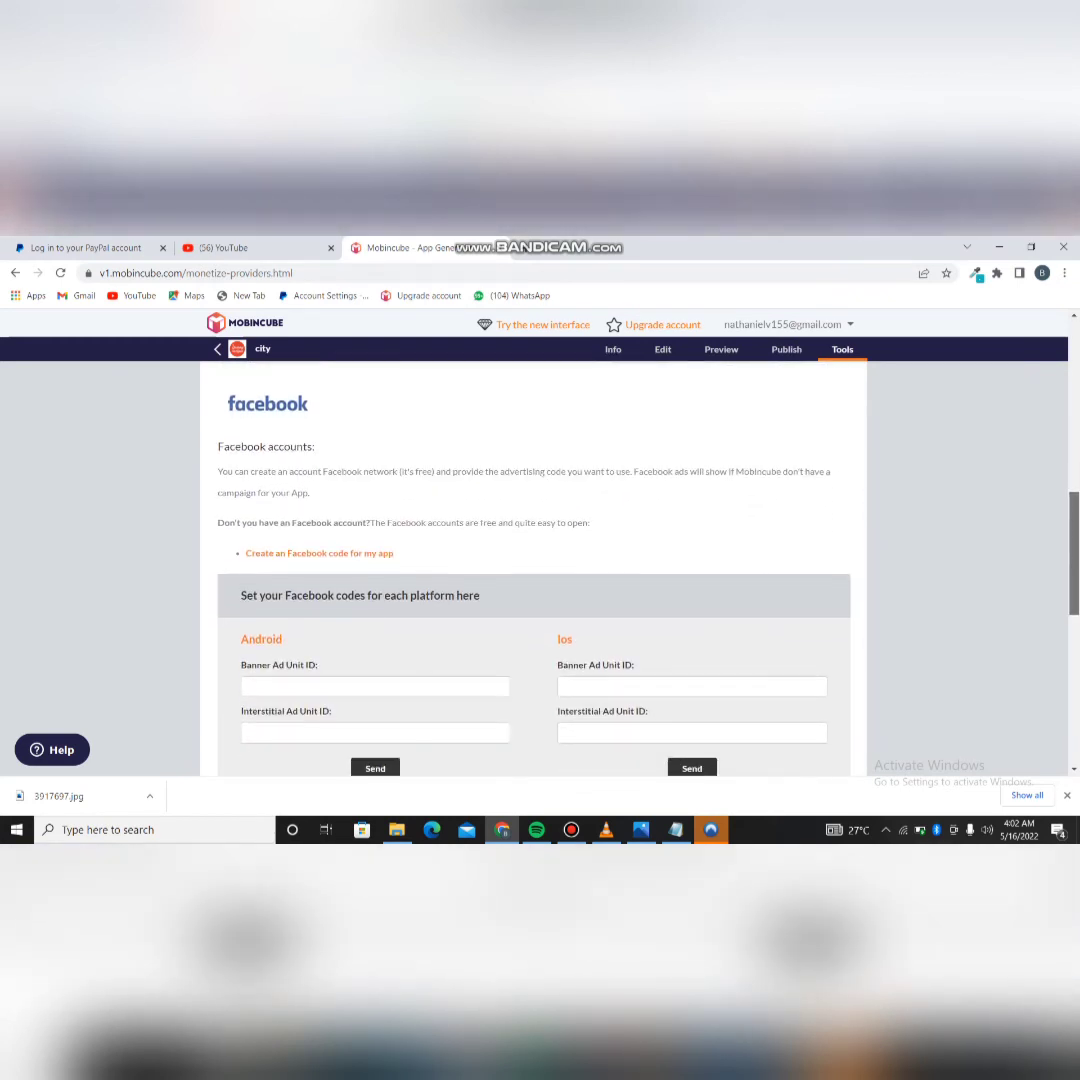
scroll(533, 560, "down", 2)
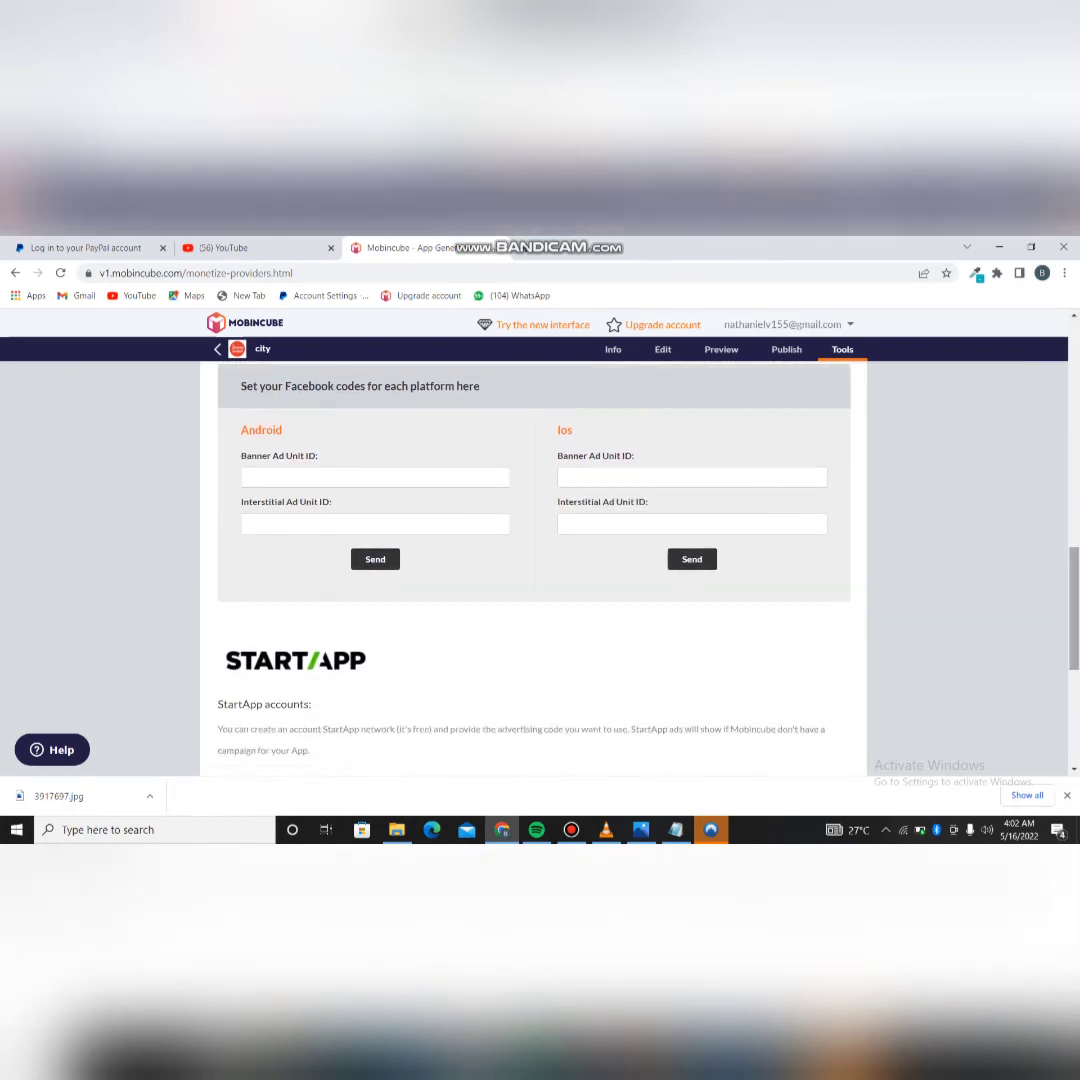
scroll(533, 560, "down", 3)
scroll(533, 560, "up", 15)
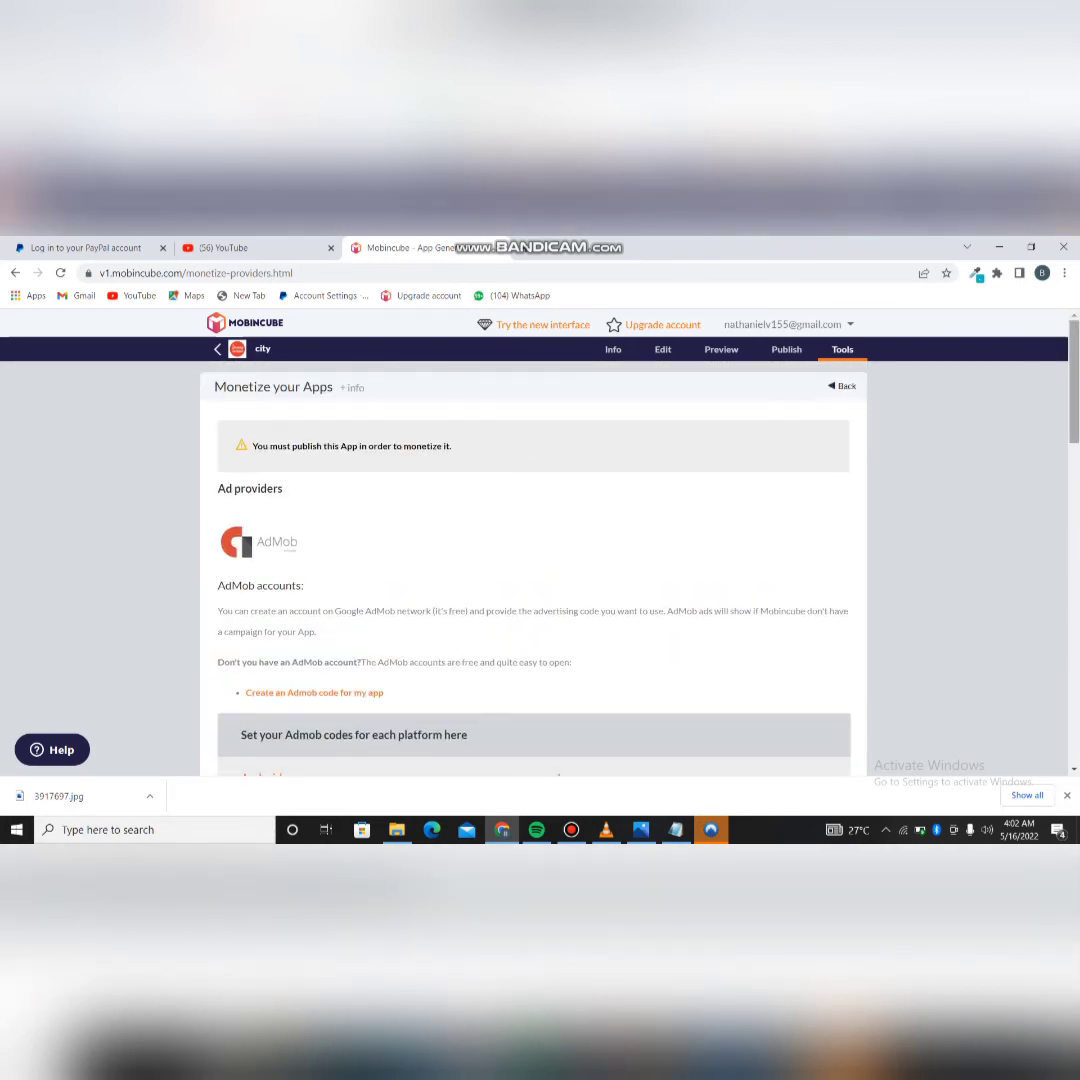
Step: Copy the AdMob app ID from the Notepad notes into the Android Appid Ad Unit ID field in Mobincube
scroll(533, 560, "down", 4)
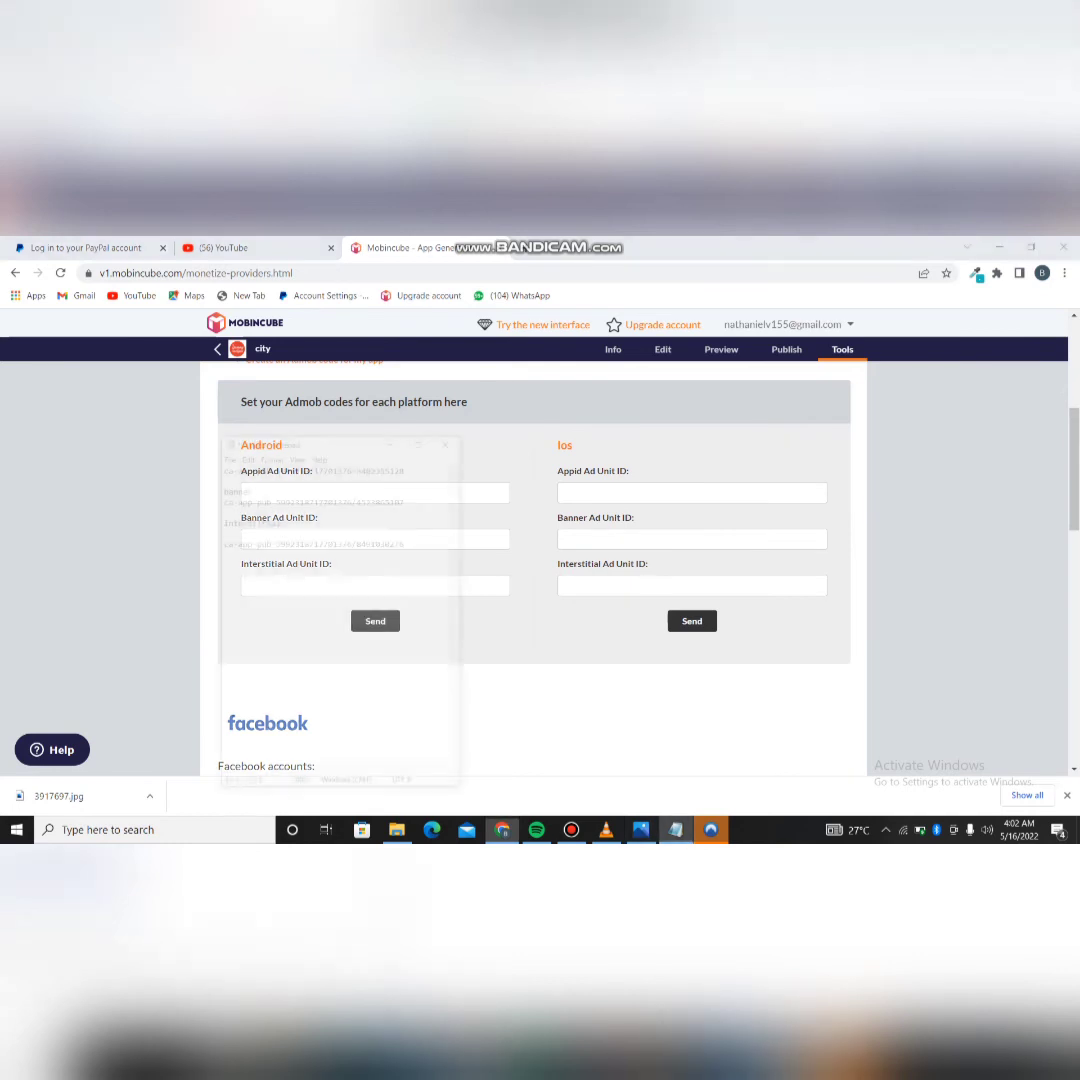
left_click_drag(331, 386, 117, 386)
key("ctrl+c")
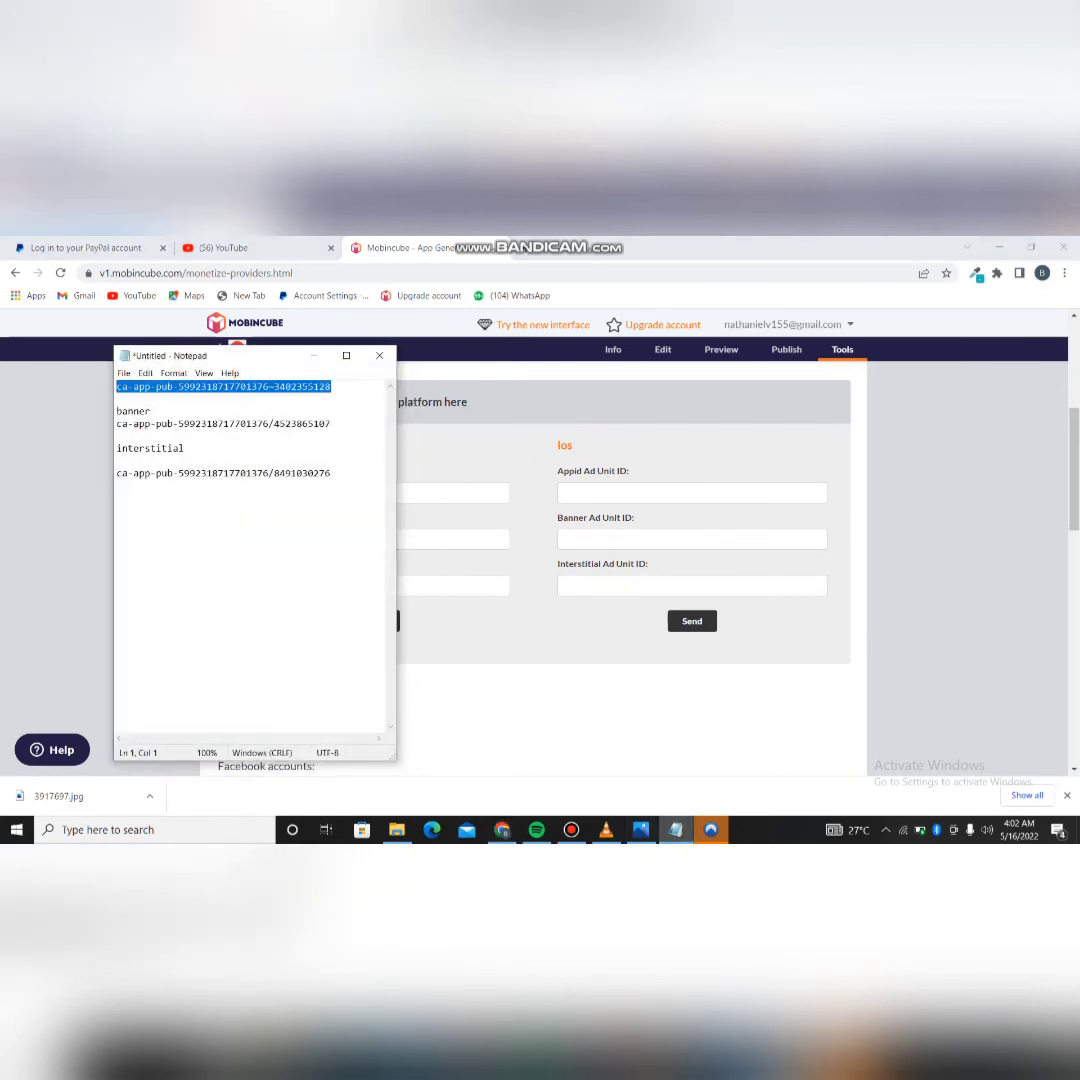
key("alt+Tab")
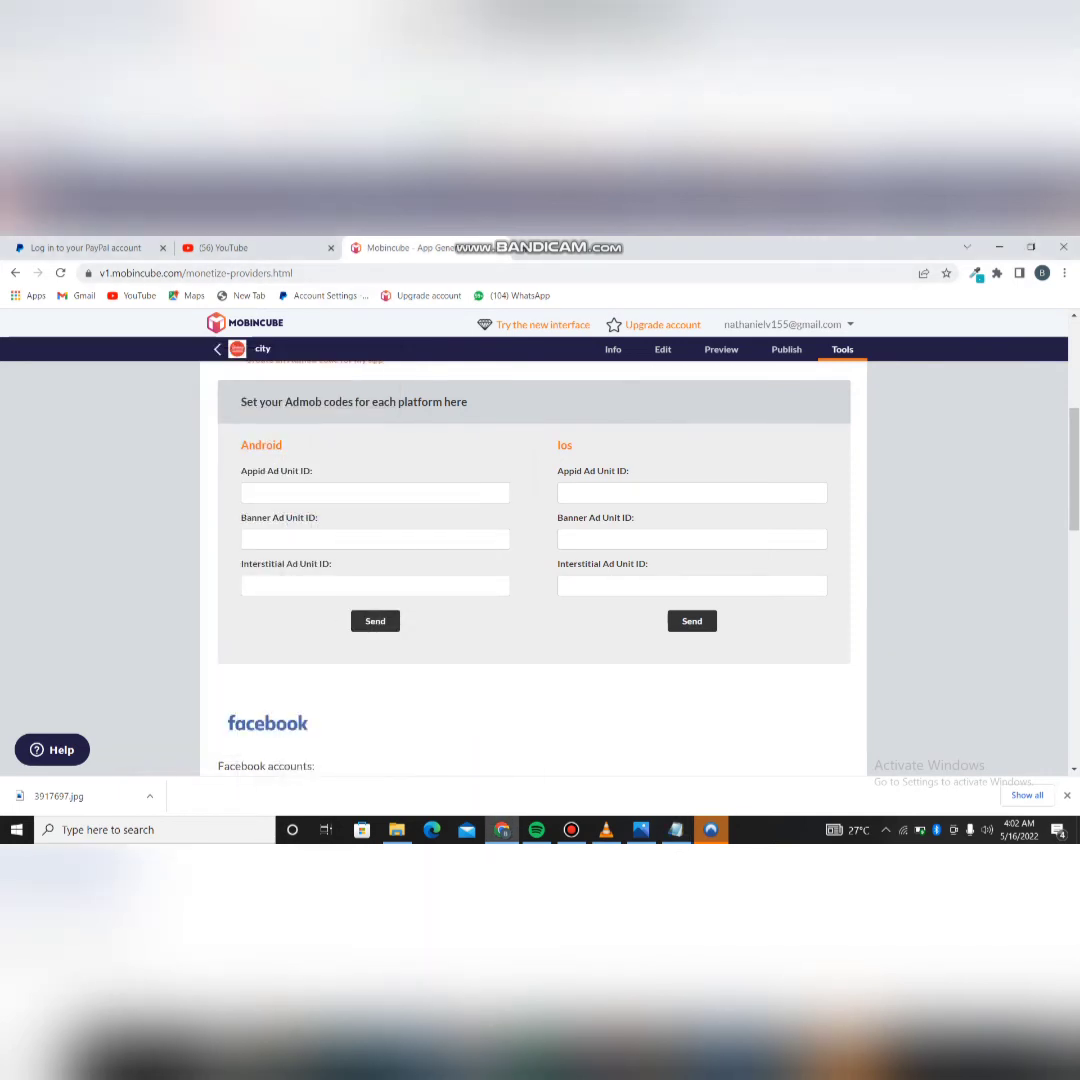
key("ctrl+v")
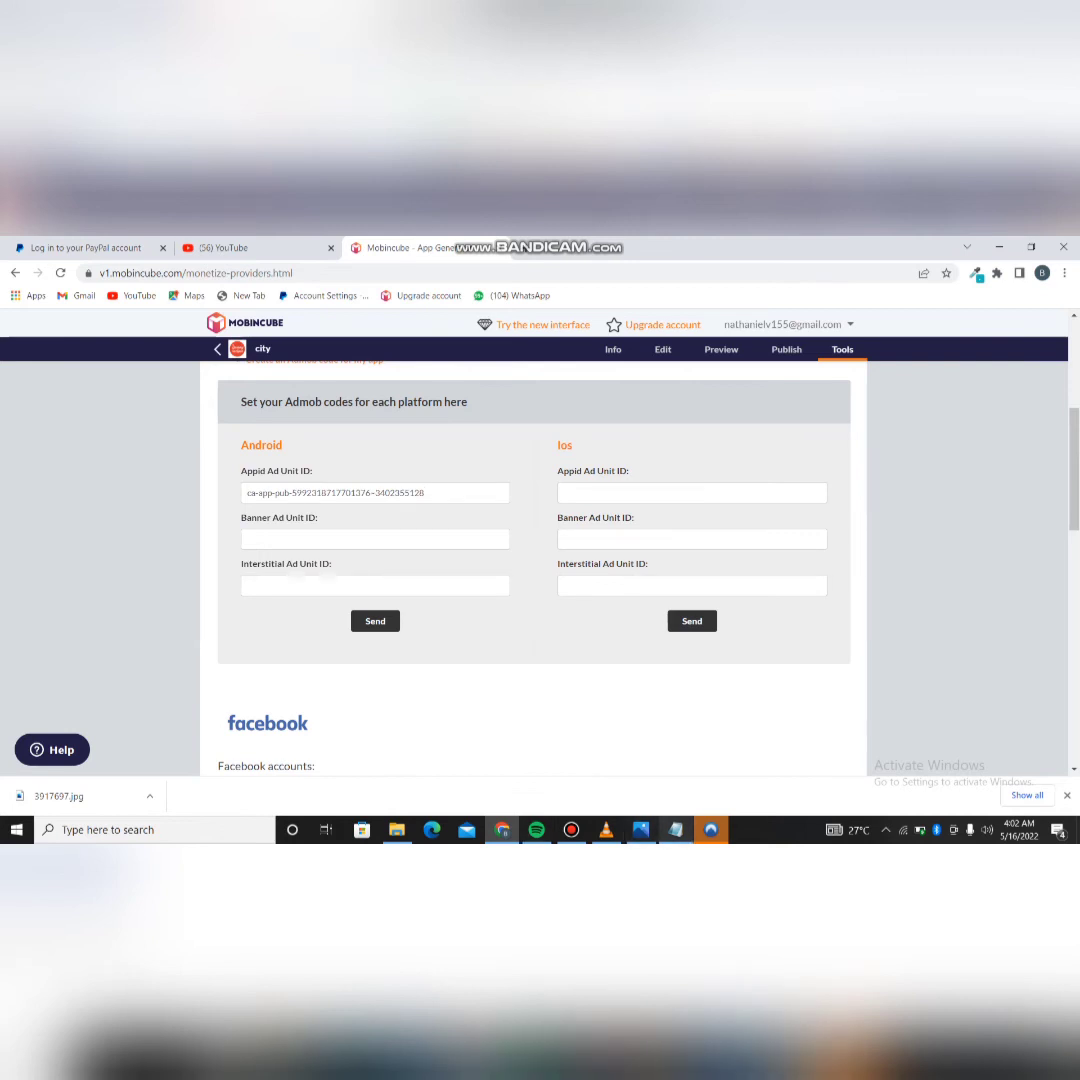
Step: Copy the banner ad unit code from the Notepad notes into AdMob's Android Banner Ad Unit ID field
key("alt+Tab")
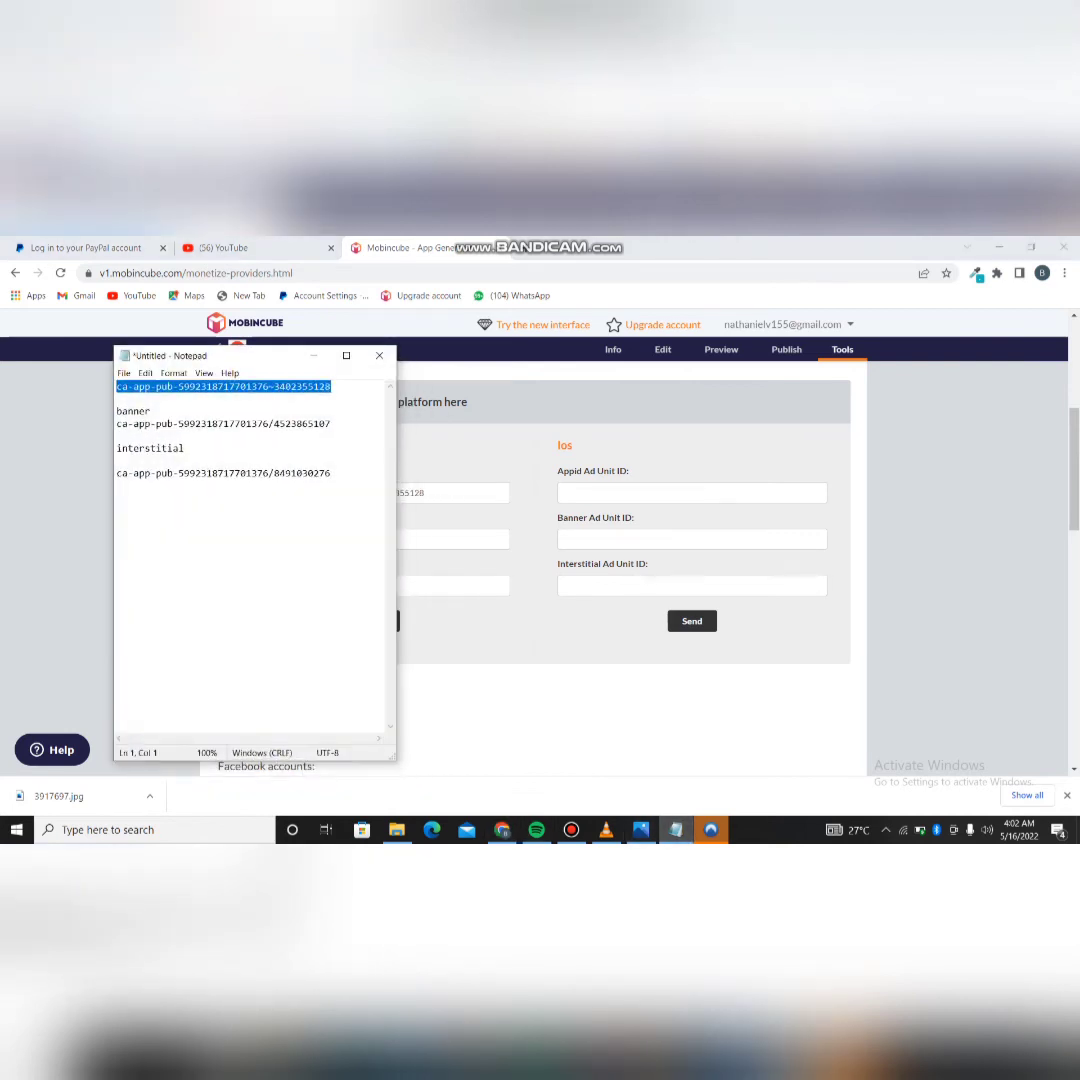
left_click_drag(331, 424, 117, 424)
key("ctrl+c")
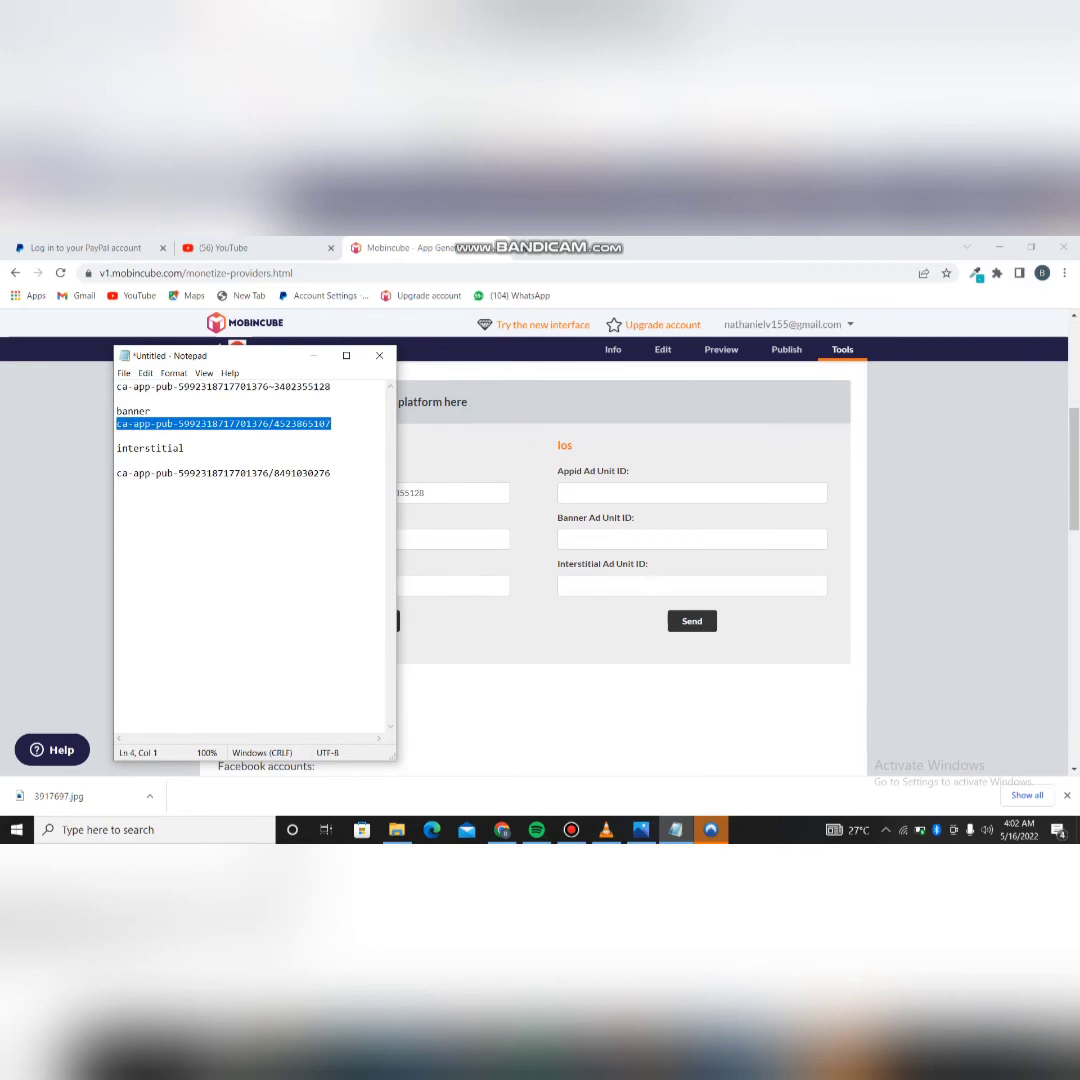
left_click(313, 355)
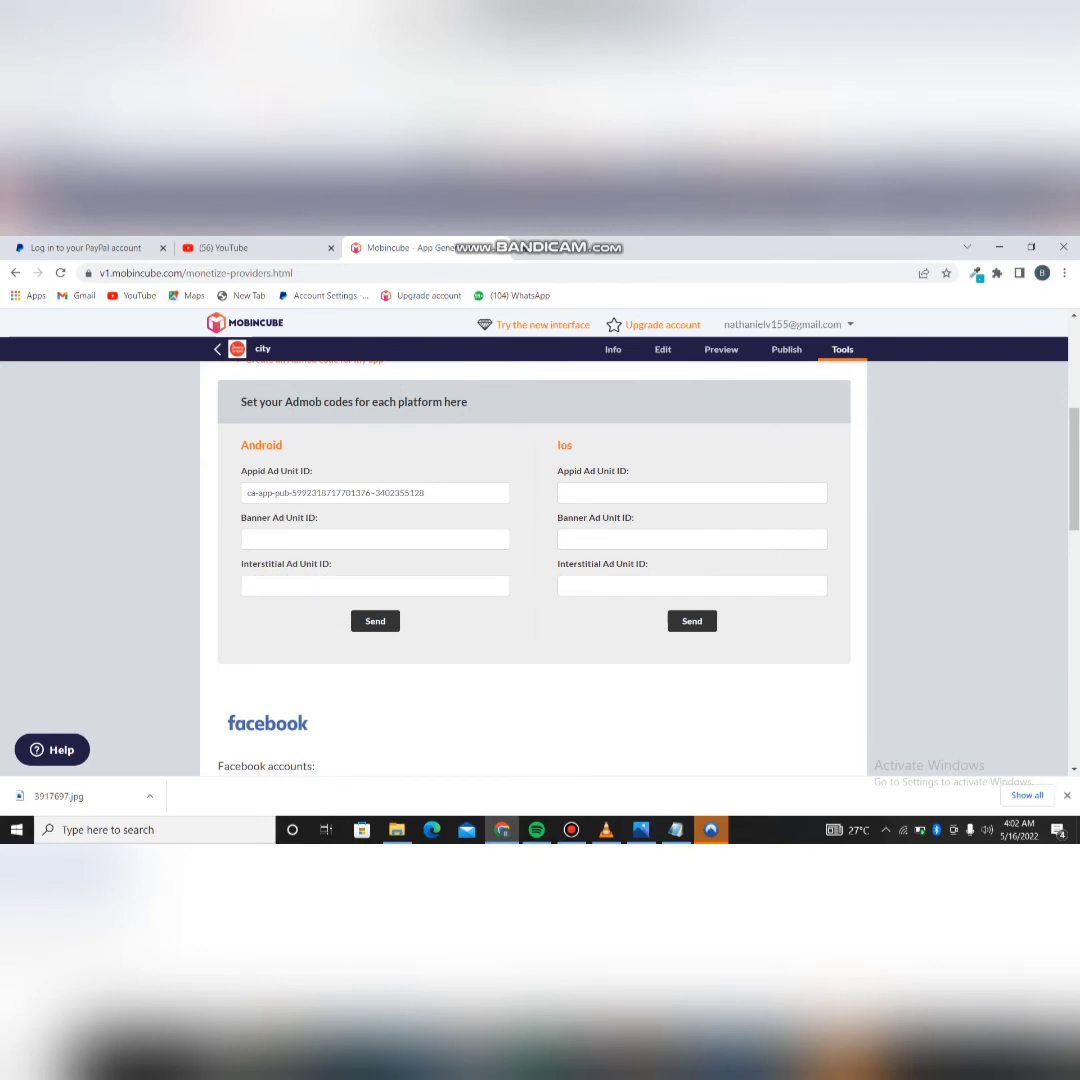
key("ctrl+v")
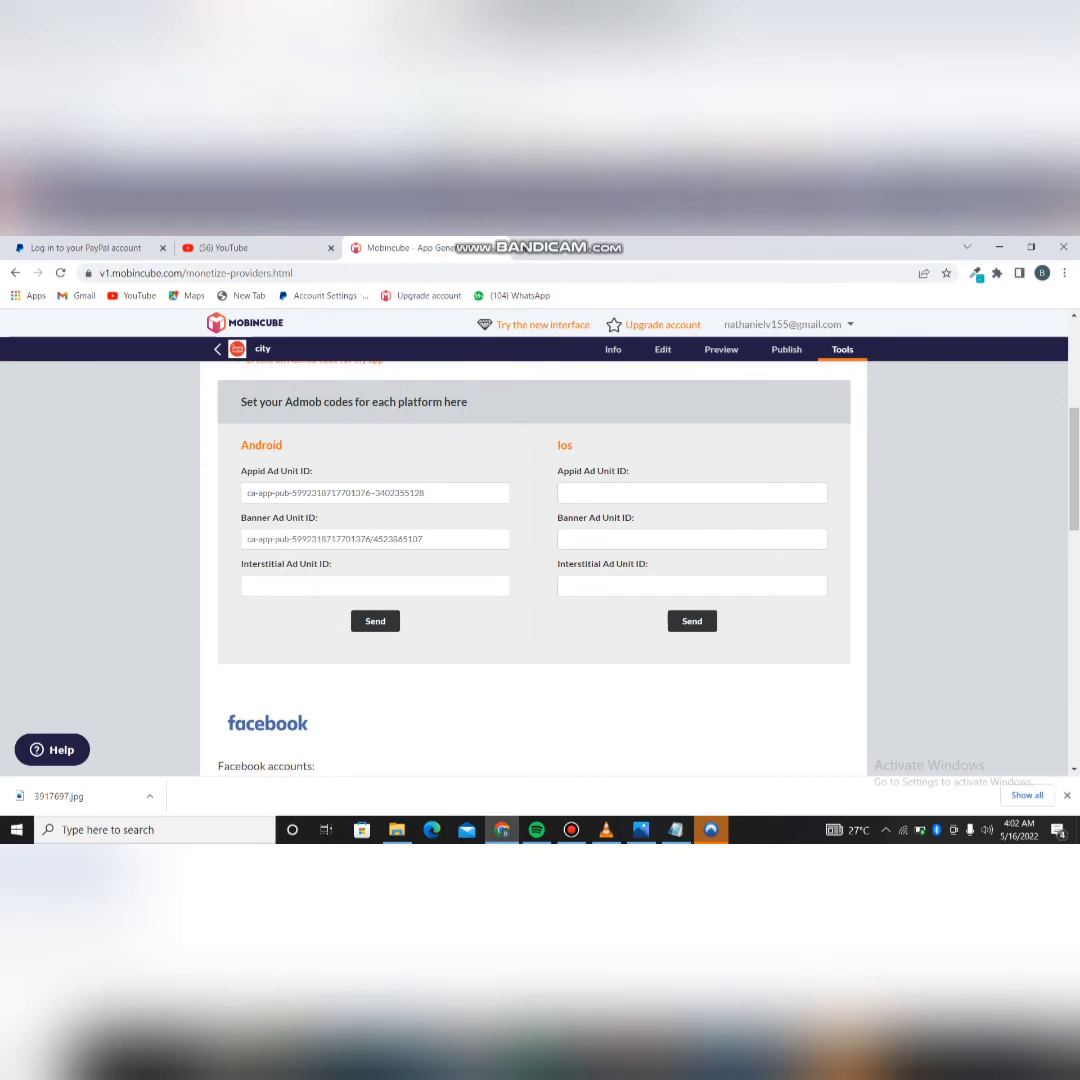
Step: Copy the interstitial ad unit code from Notepad into AdMob's Android Interstitial Ad Unit ID field and save the Android codes
key("alt+Tab")
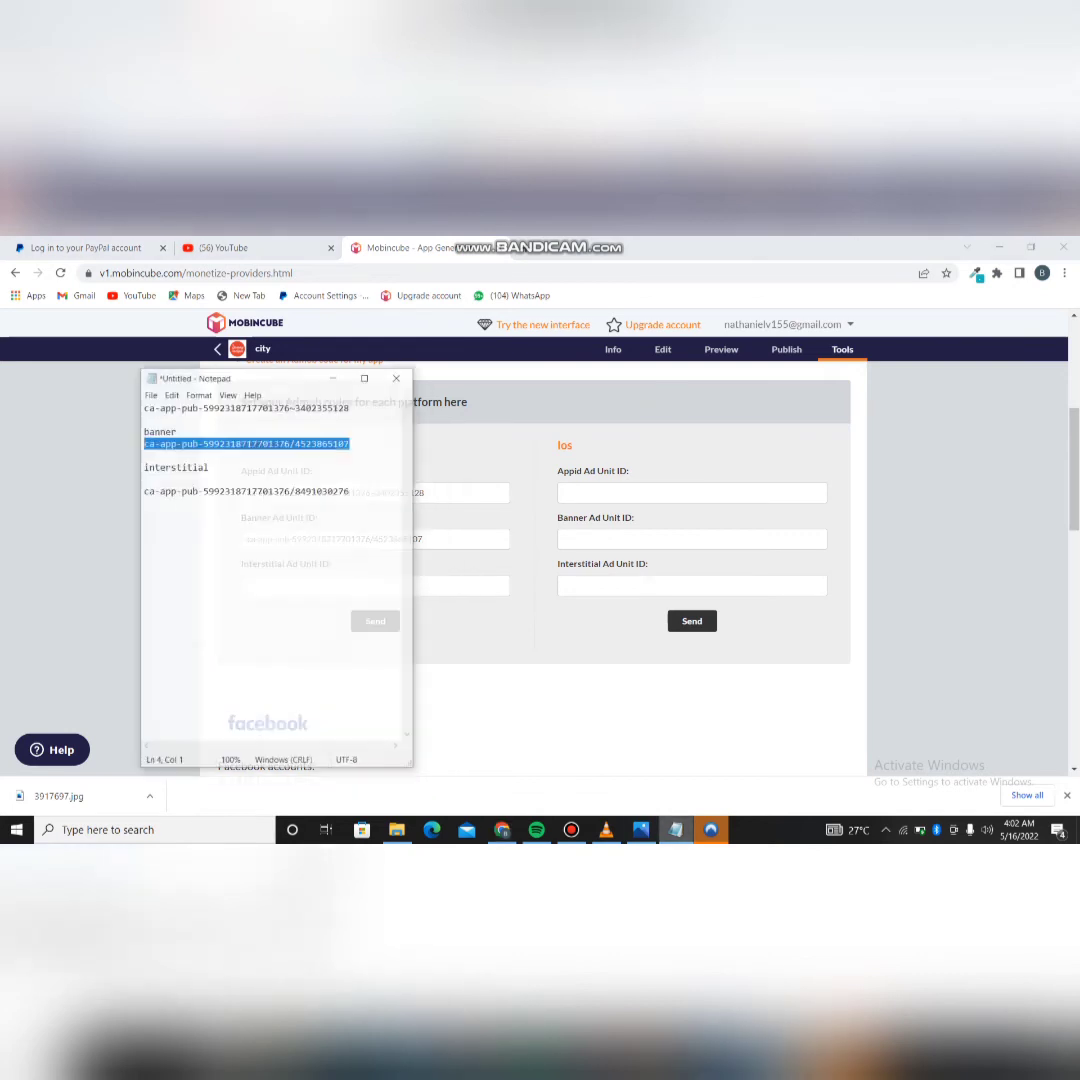
left_click_drag(331, 473, 117, 468)
key("ctrl+c")
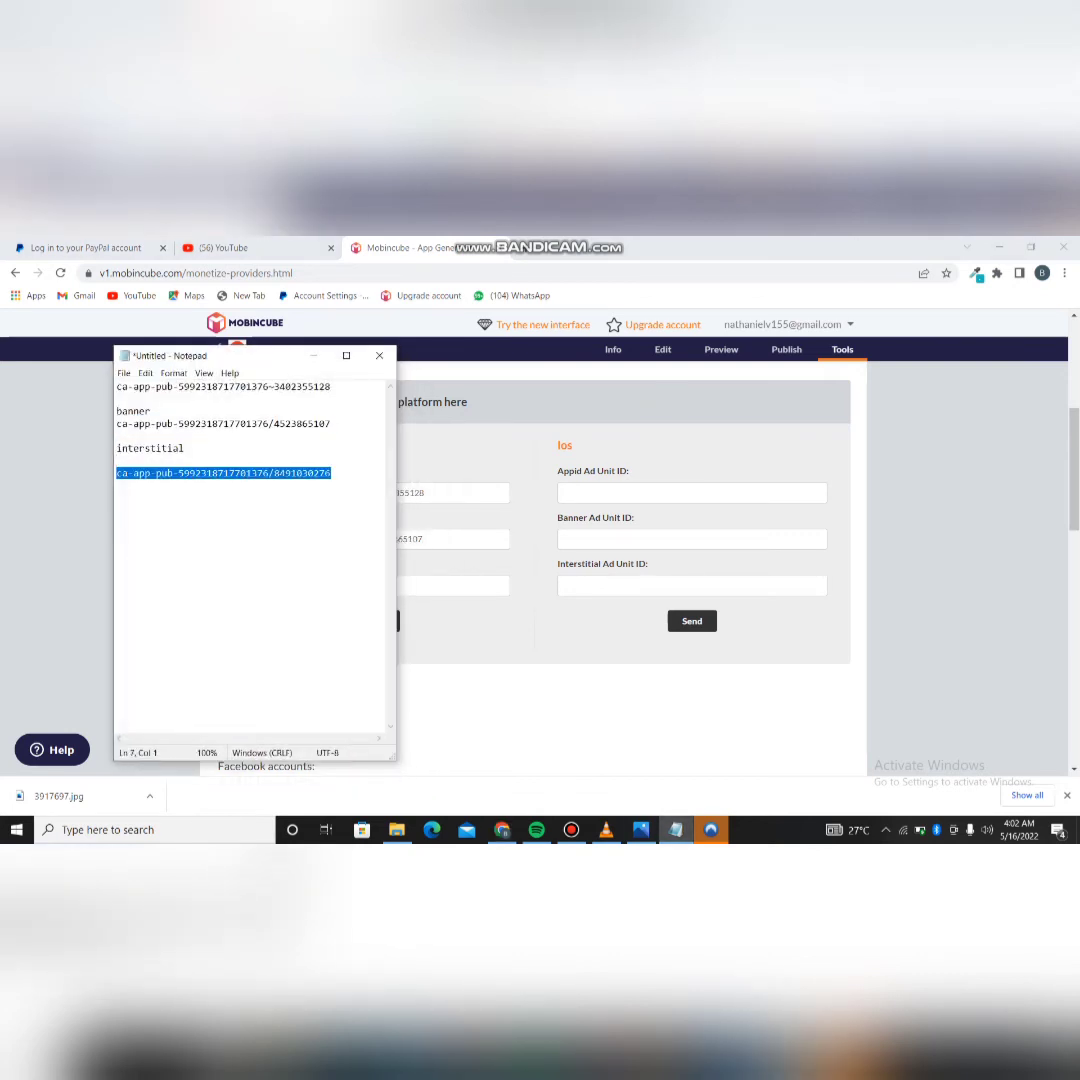
key("alt+Tab")
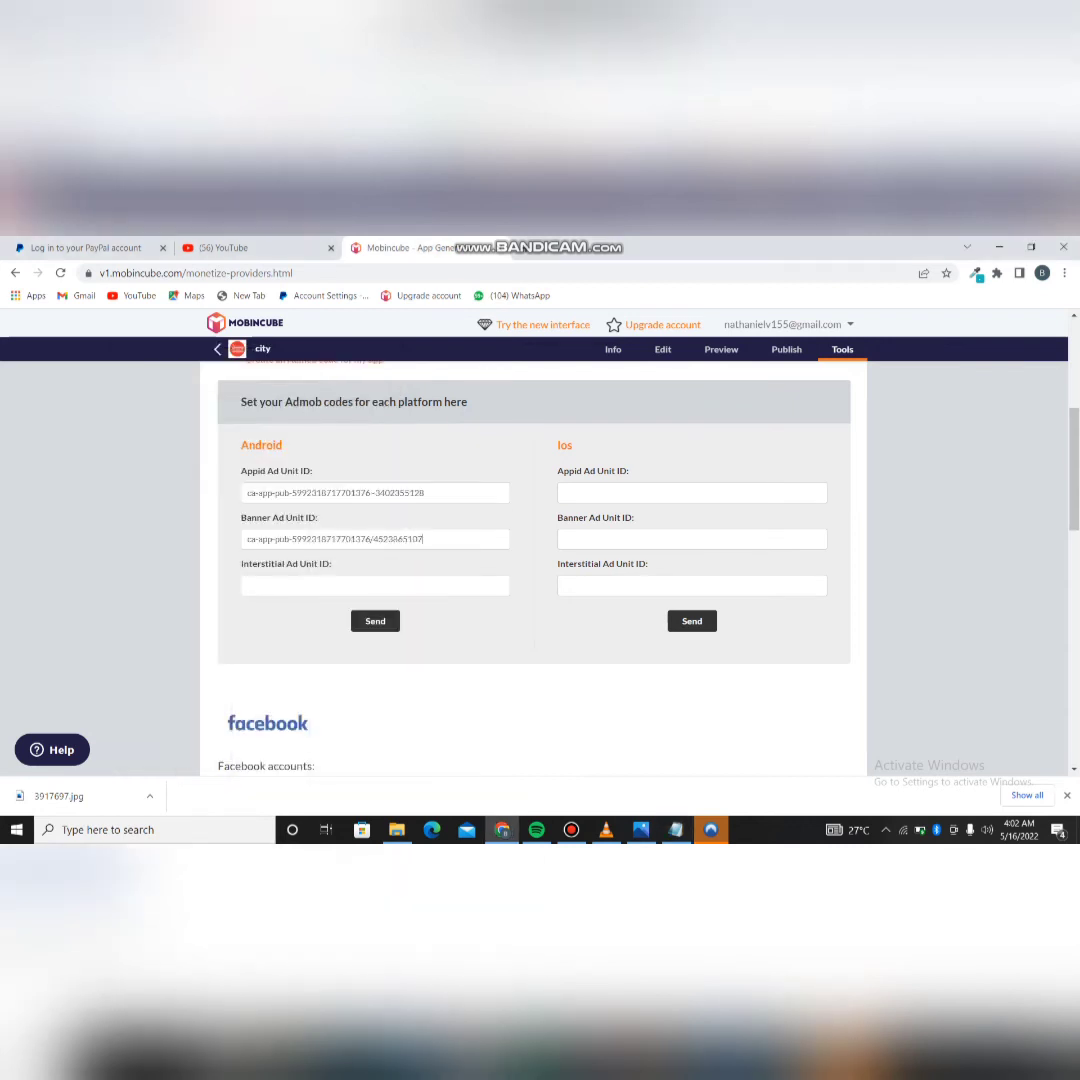
key("ctrl+v")
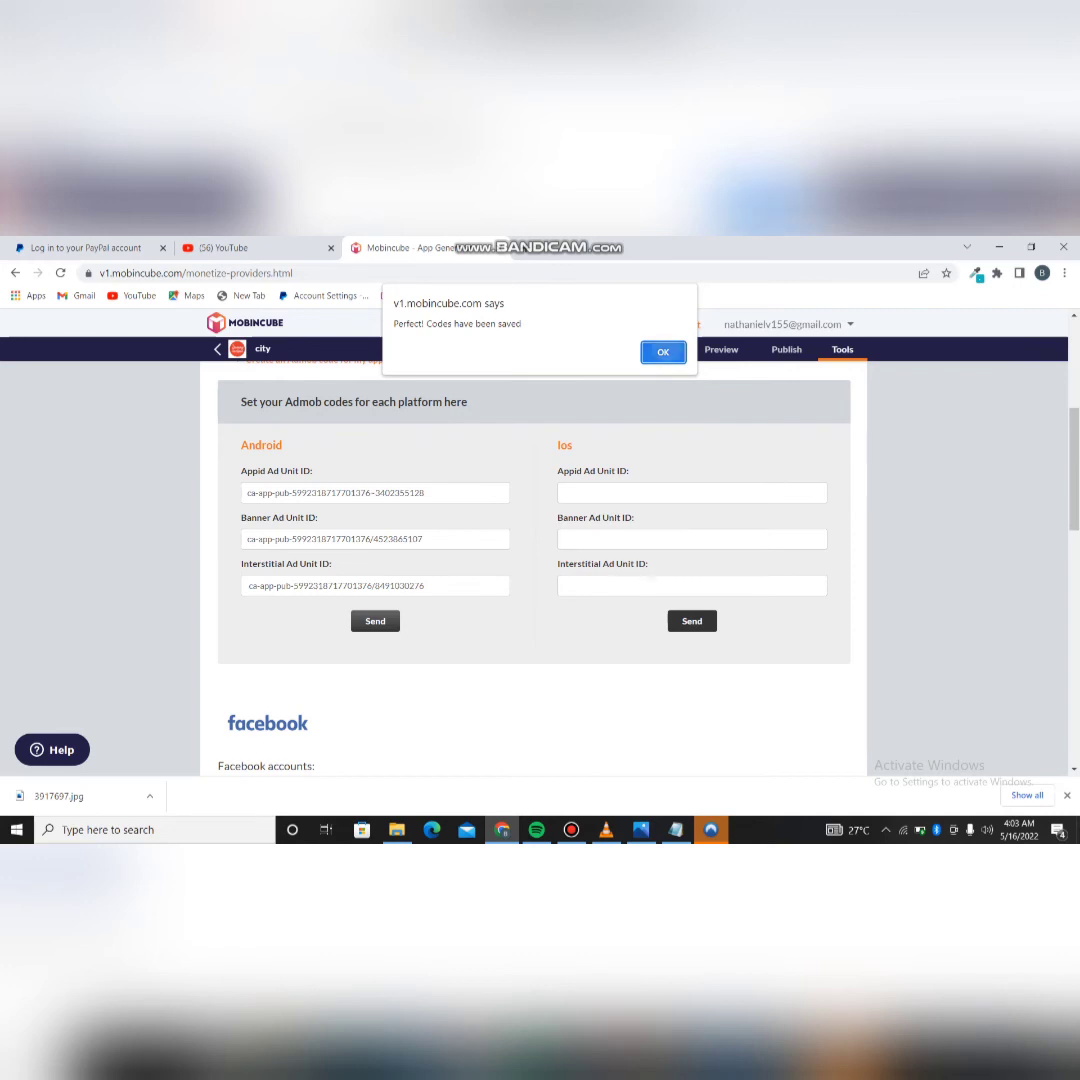
key("Return")
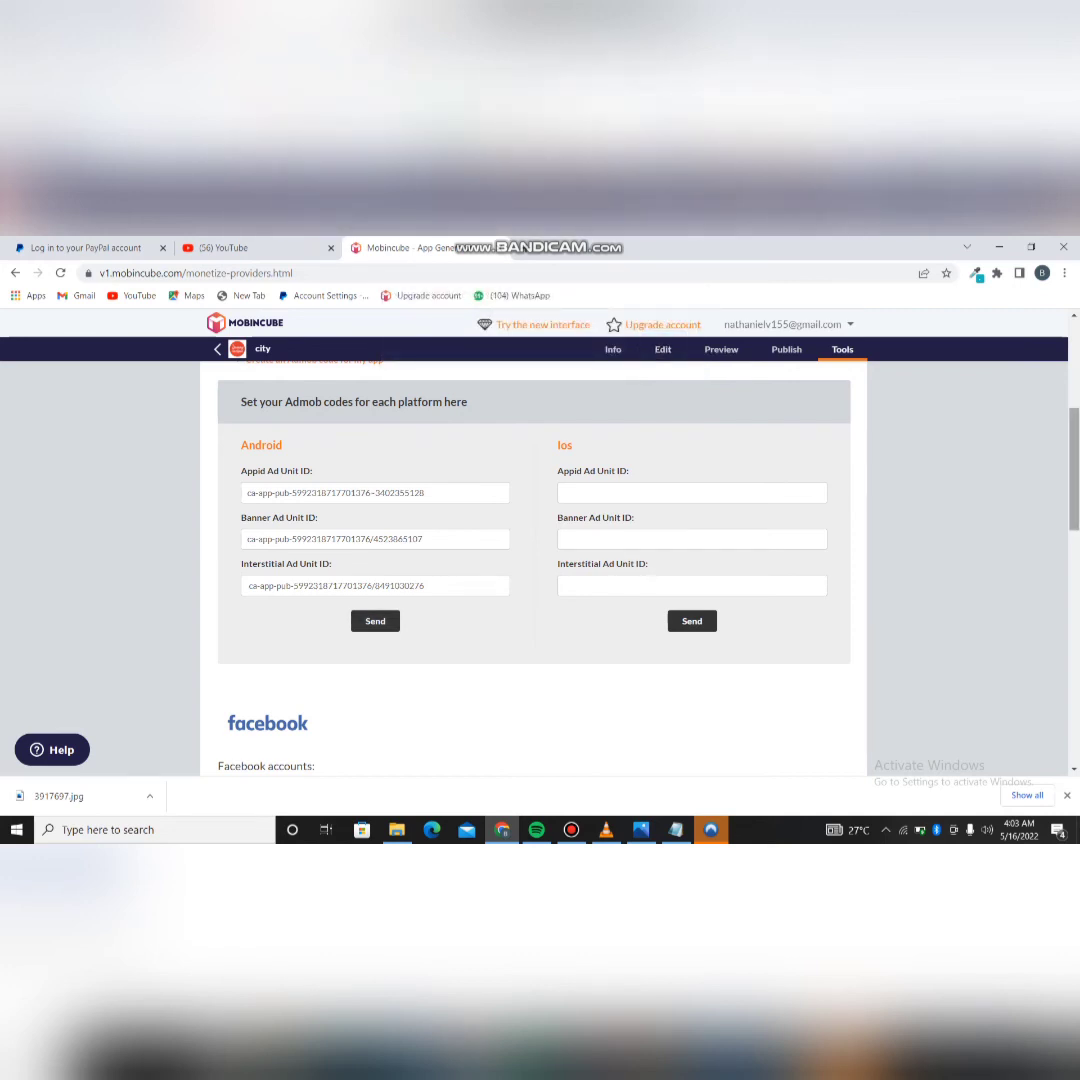
Step: Request an Android preview build of the city app and confirm the demo request
scroll(540, 560, "down", 5)
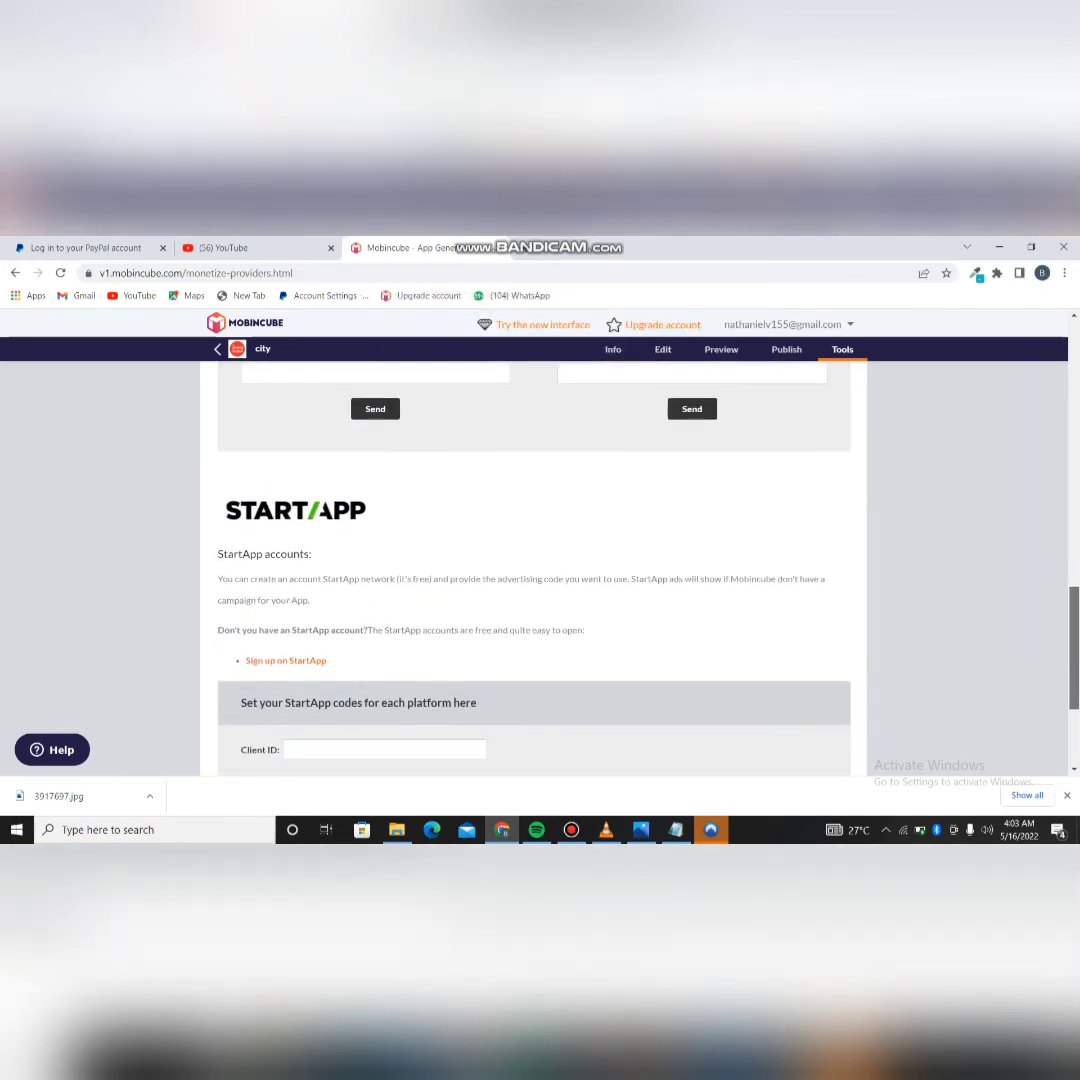
scroll(540, 560, "down", 1)
scroll(540, 560, "up", 10)
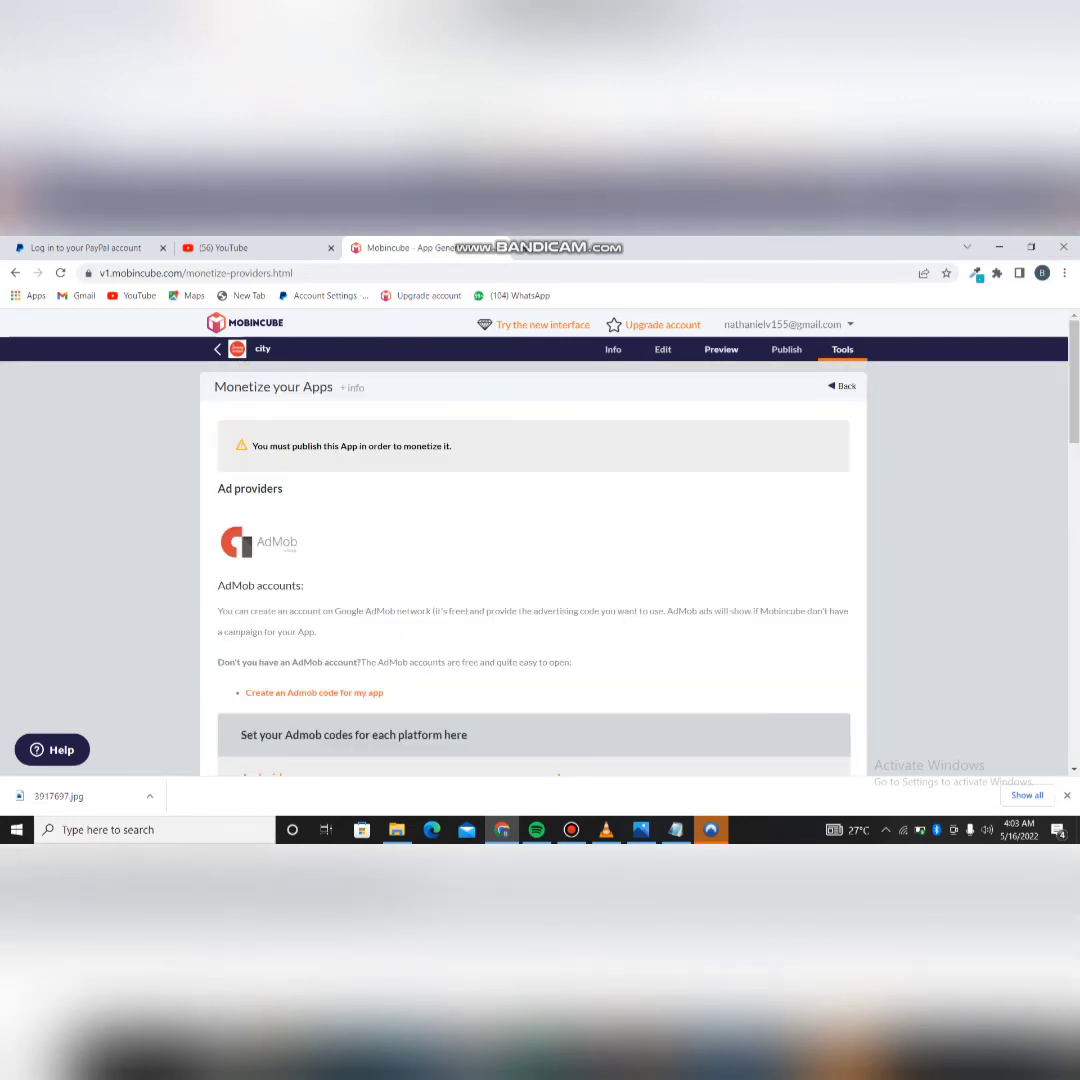
left_click(721, 349)
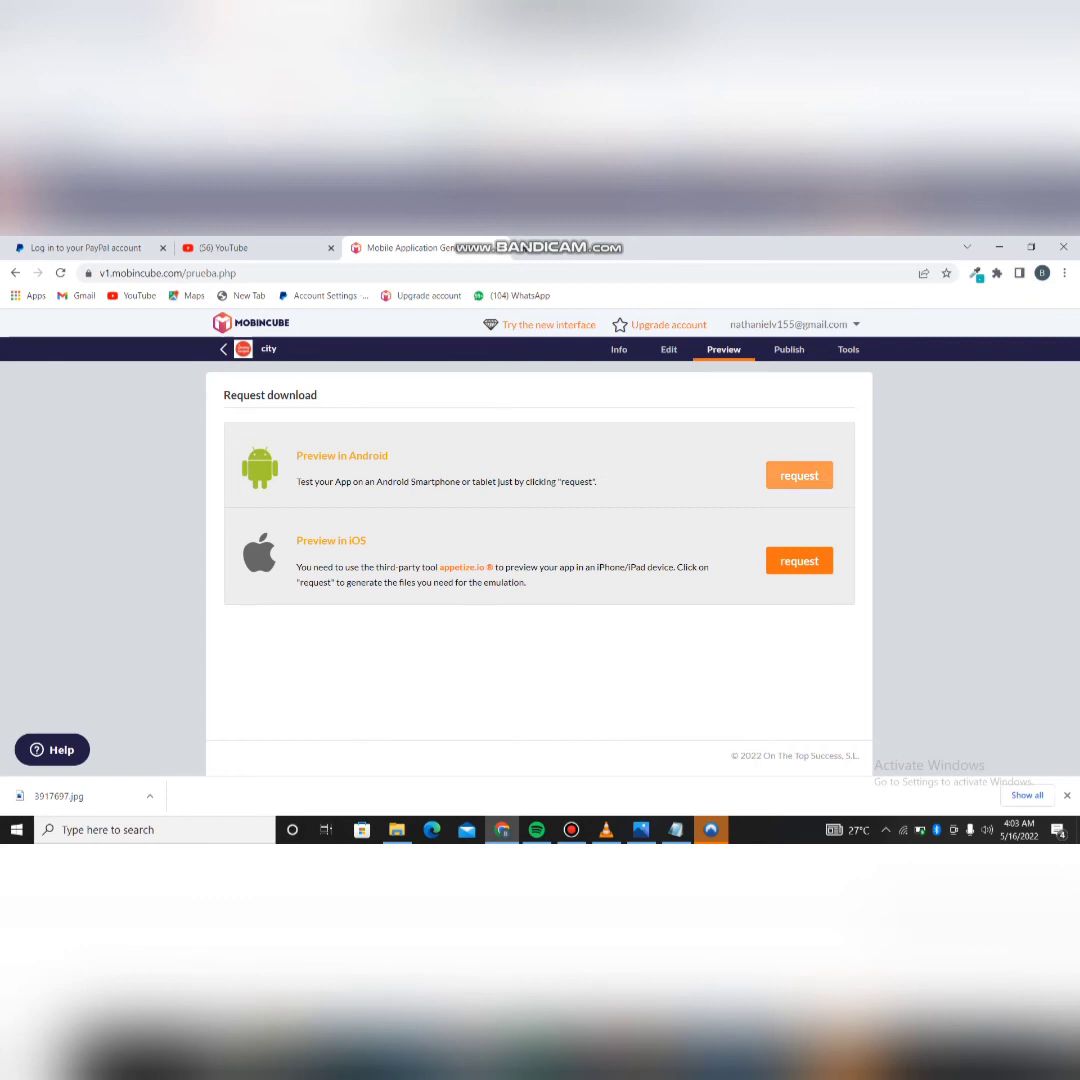
left_click(799, 475)
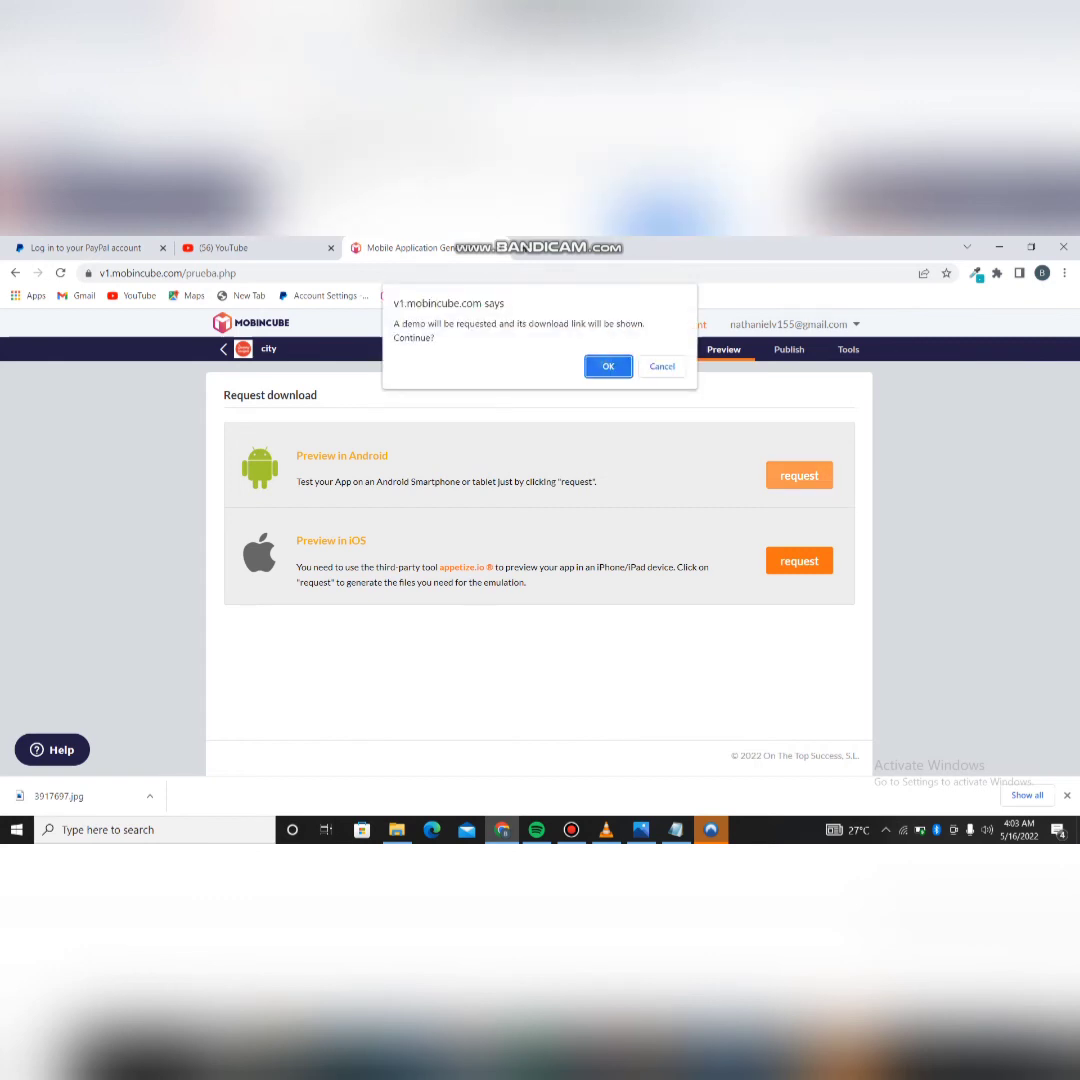
key("Return")
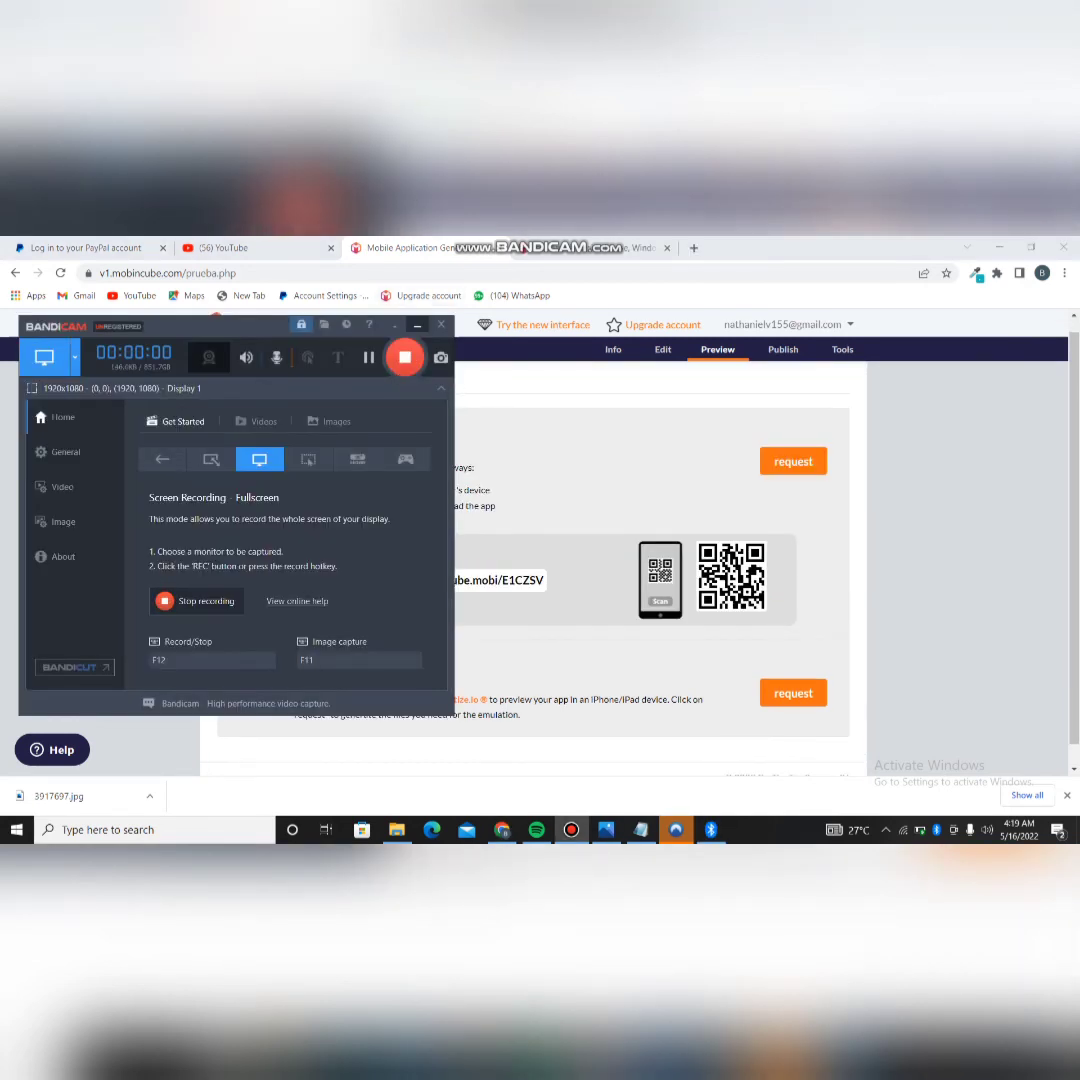
key("alt+Tab")
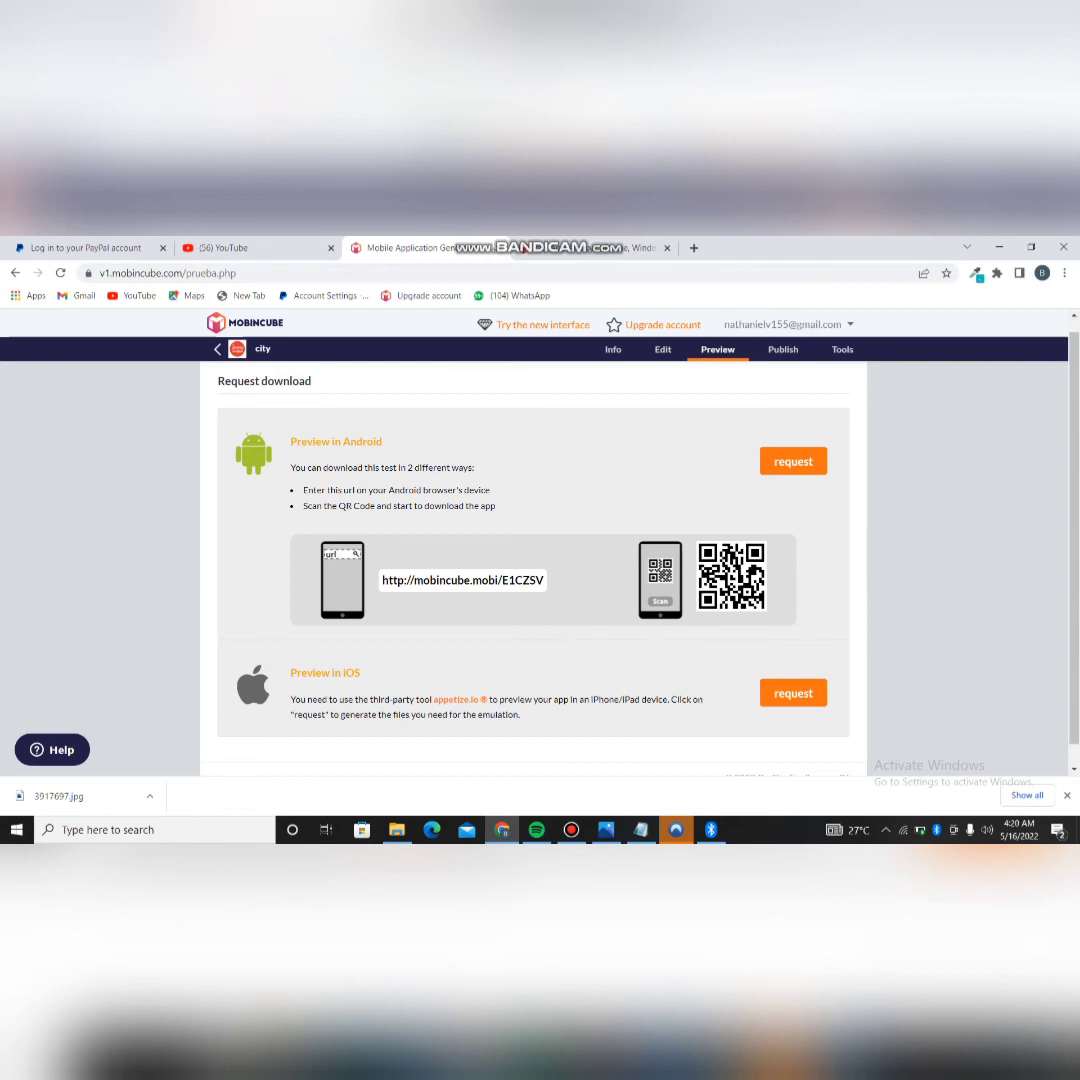
left_click(462, 580)
key("ctrl+c")
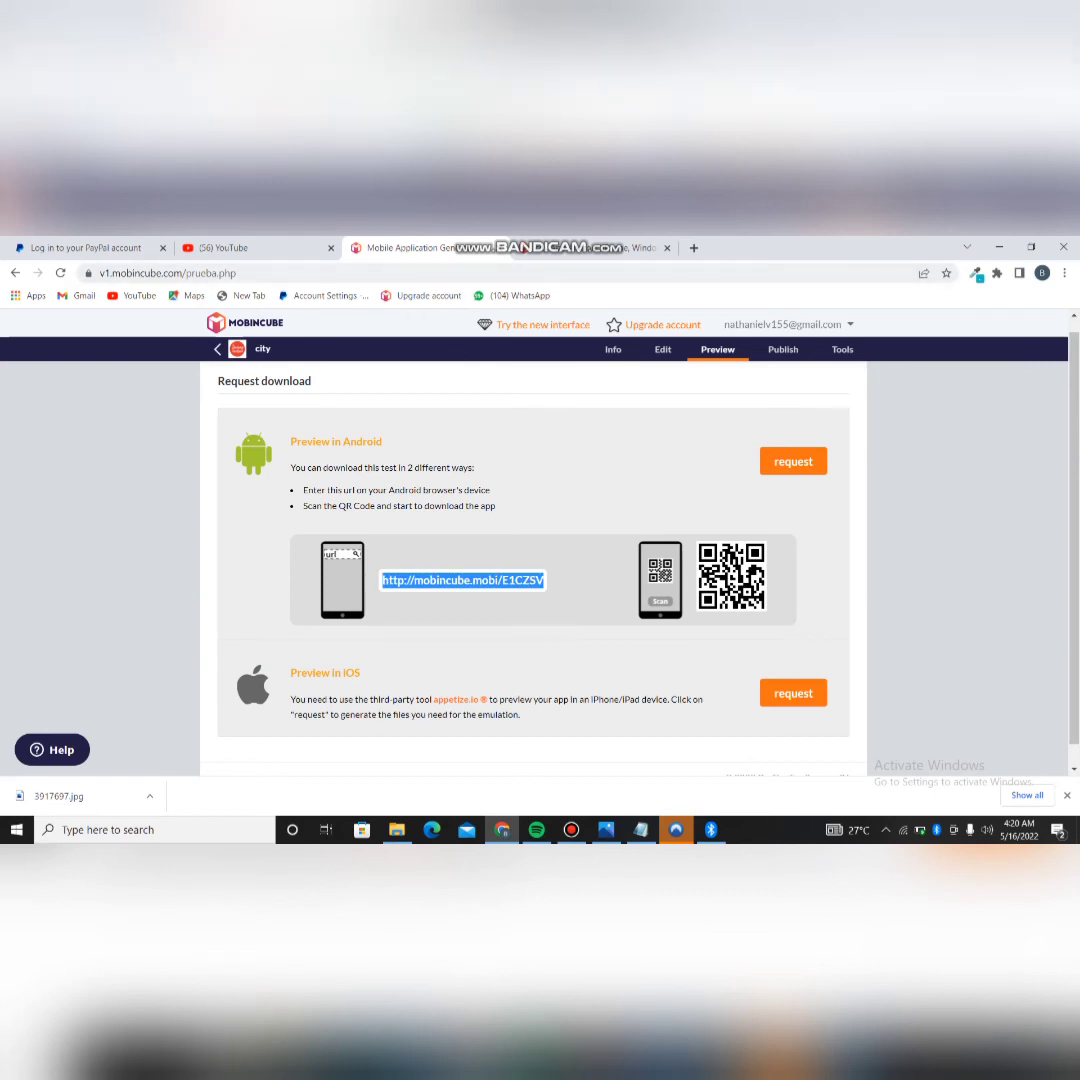
key("ctrl+t")
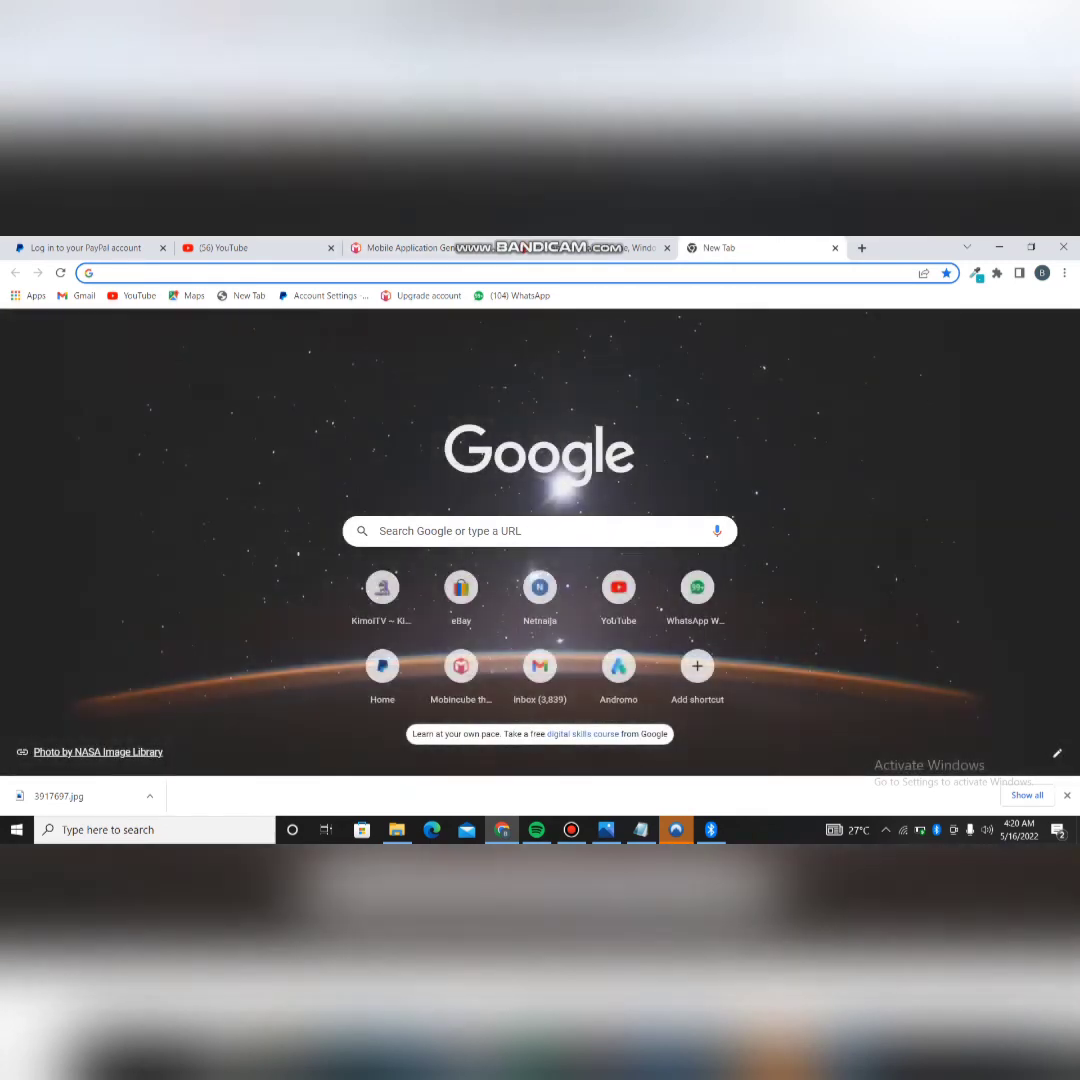
key("ctrl+v")
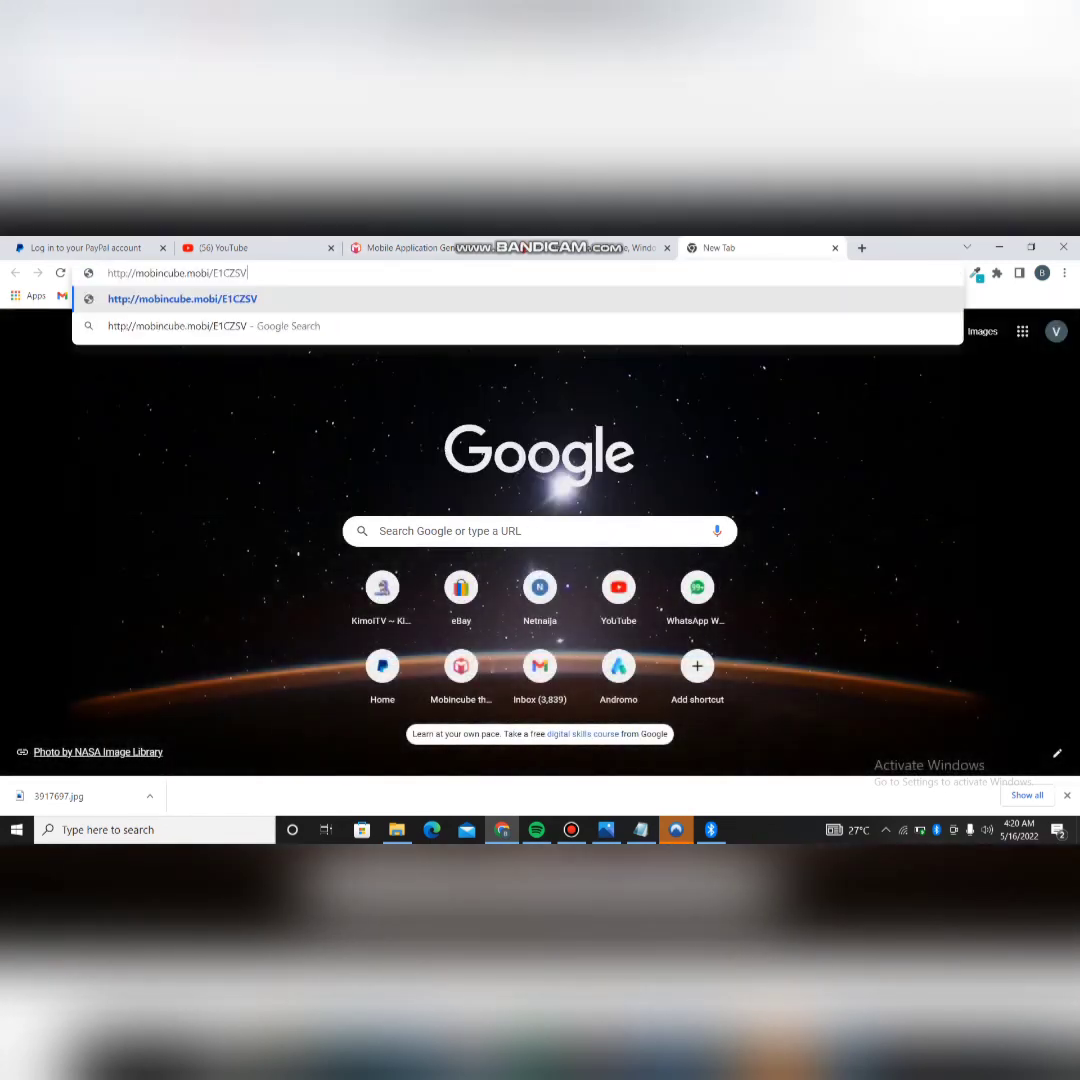
key("Return")
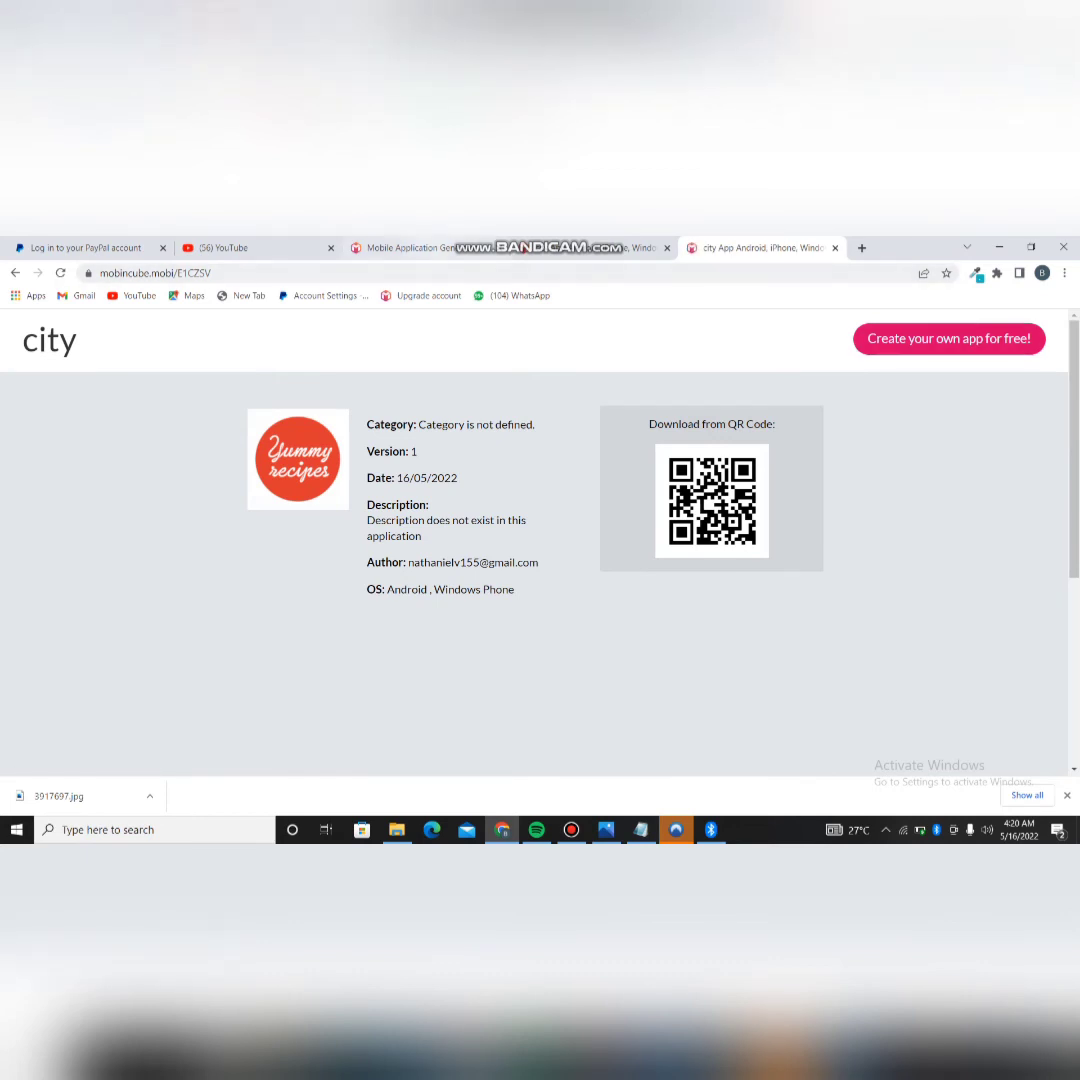
key("ctrl+shift+Tab")
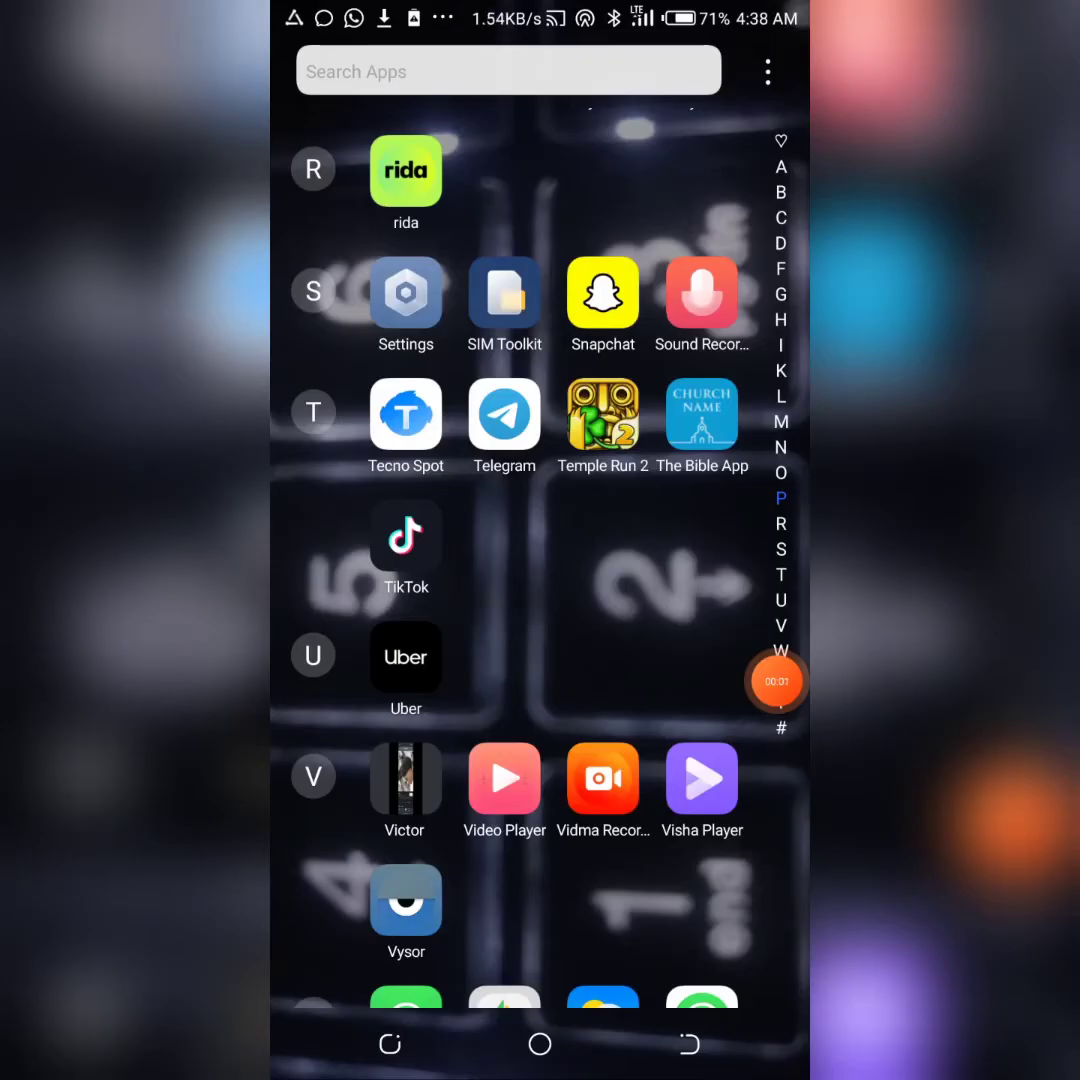
Step: Look through the installed apps in the Android phone's app list
scroll(540, 560, "up", 15)
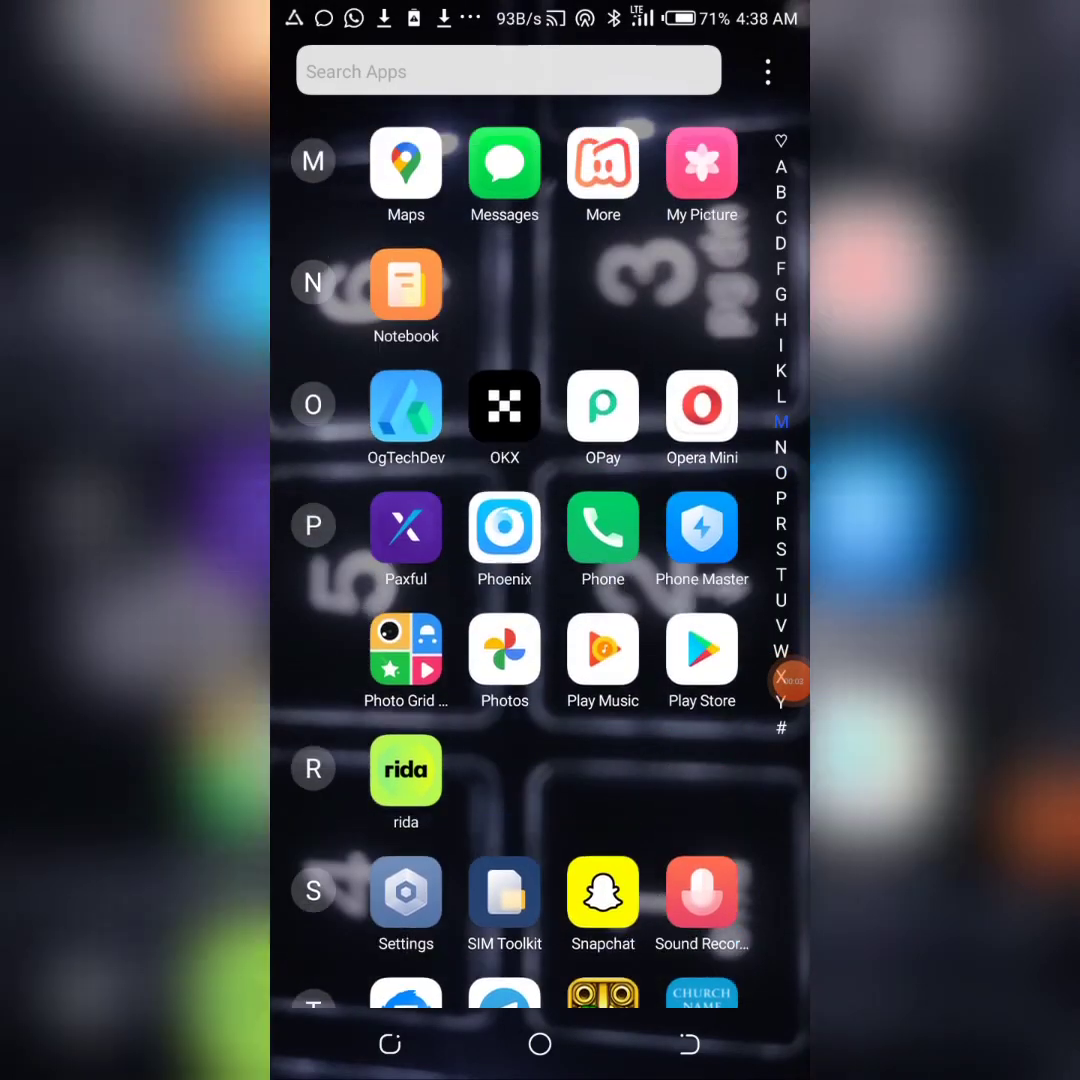